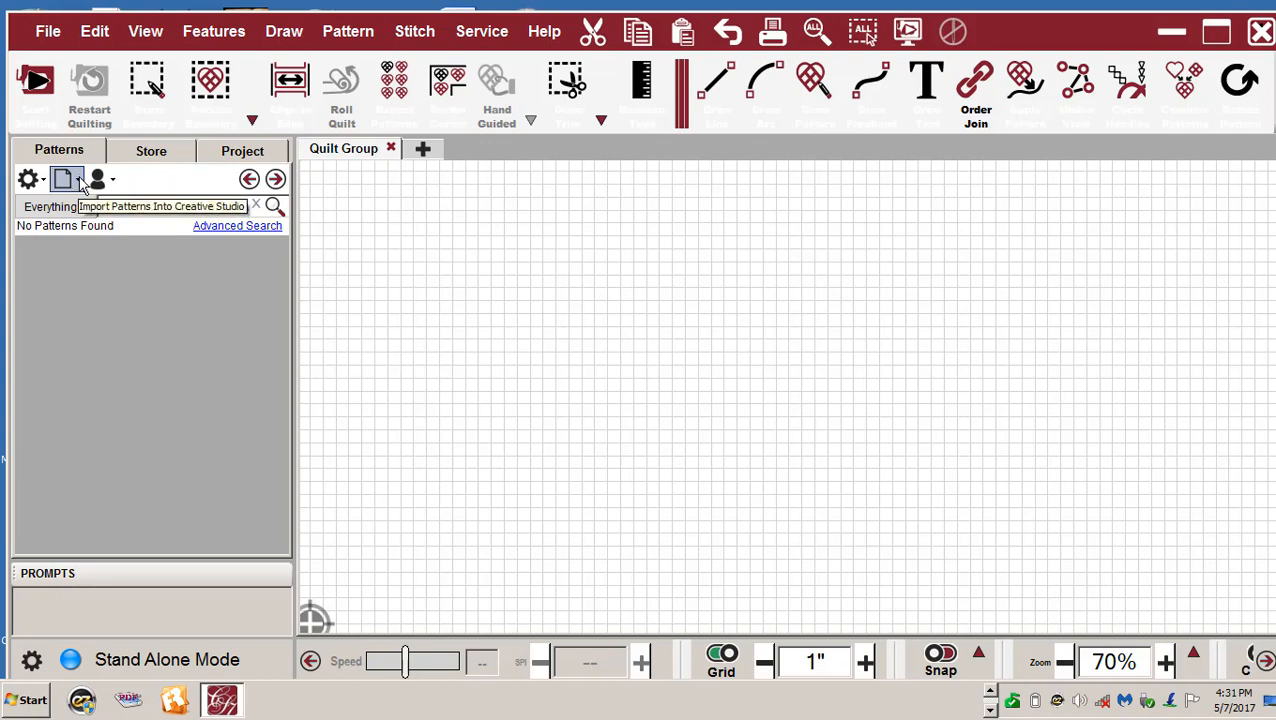
- Choose Import Pattern(s) from the Patterns panel's import dropdown to open the folder browser
{"action": "left_click", "coordinate": [80, 180]}
{"action": "left_click", "coordinate": [80, 182]}
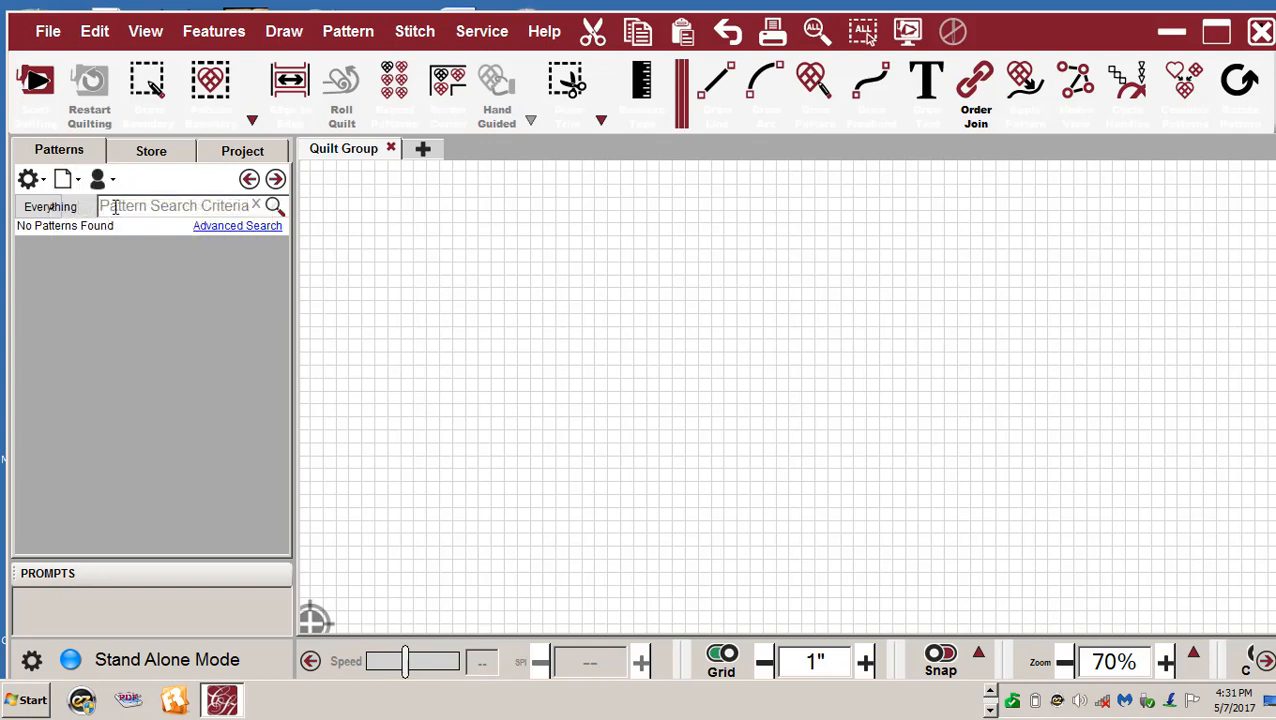
{"action": "left_click", "coordinate": [80, 182]}
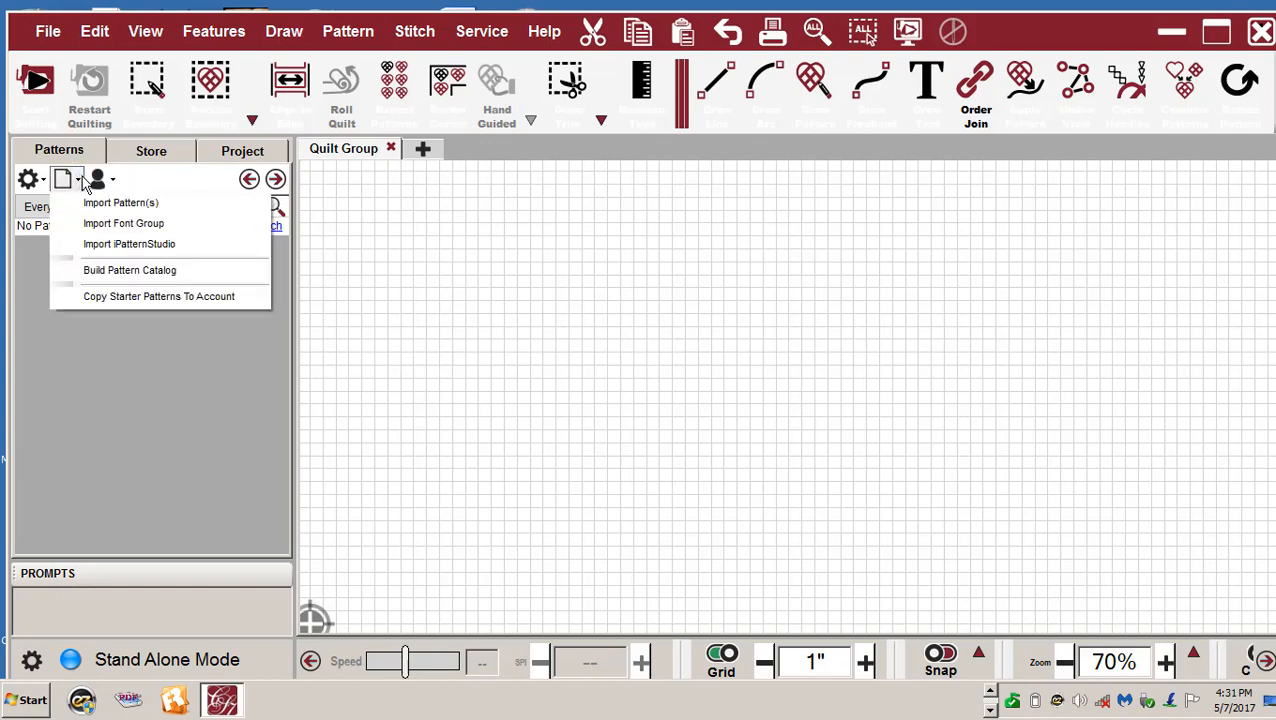
{"action": "left_click", "coordinate": [80, 184]}
{"action": "left_click", "coordinate": [79, 187]}
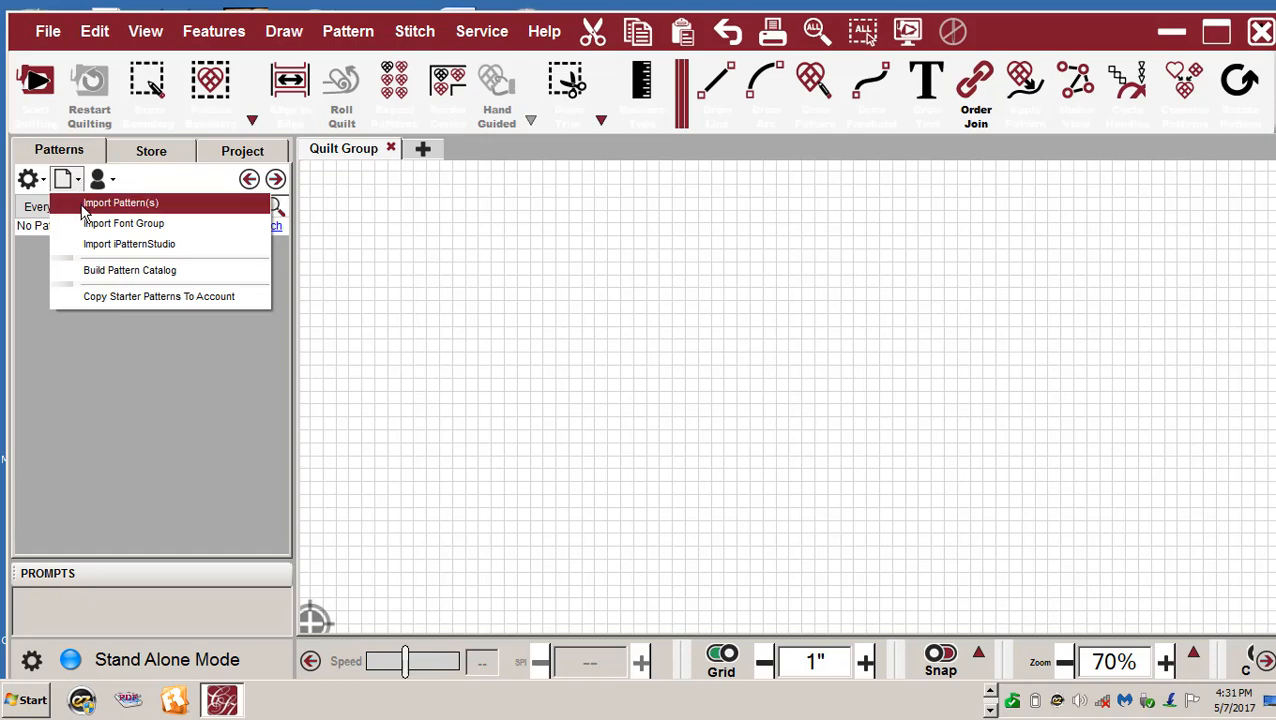
{"action": "left_click", "coordinate": [121, 203]}
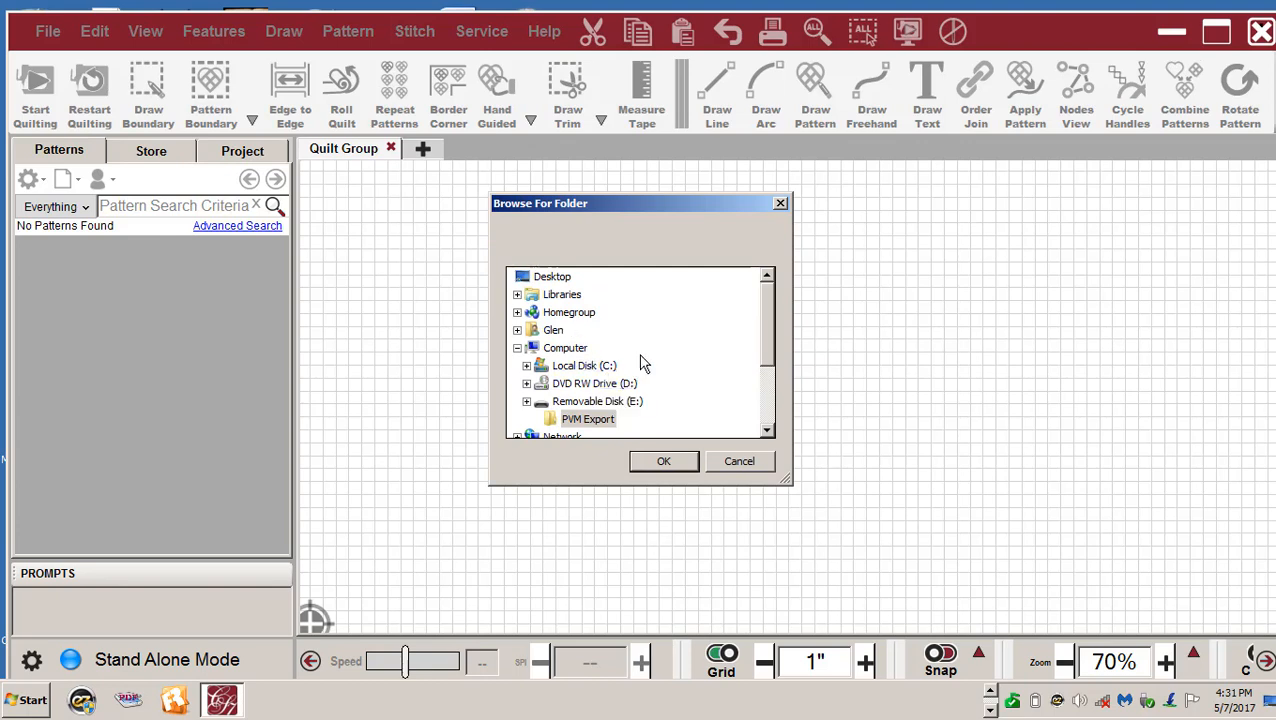
- Load the eight patterns from the PVM Export folder on Removable Disk (E:)
{"action": "left_click", "coordinate": [586, 420]}
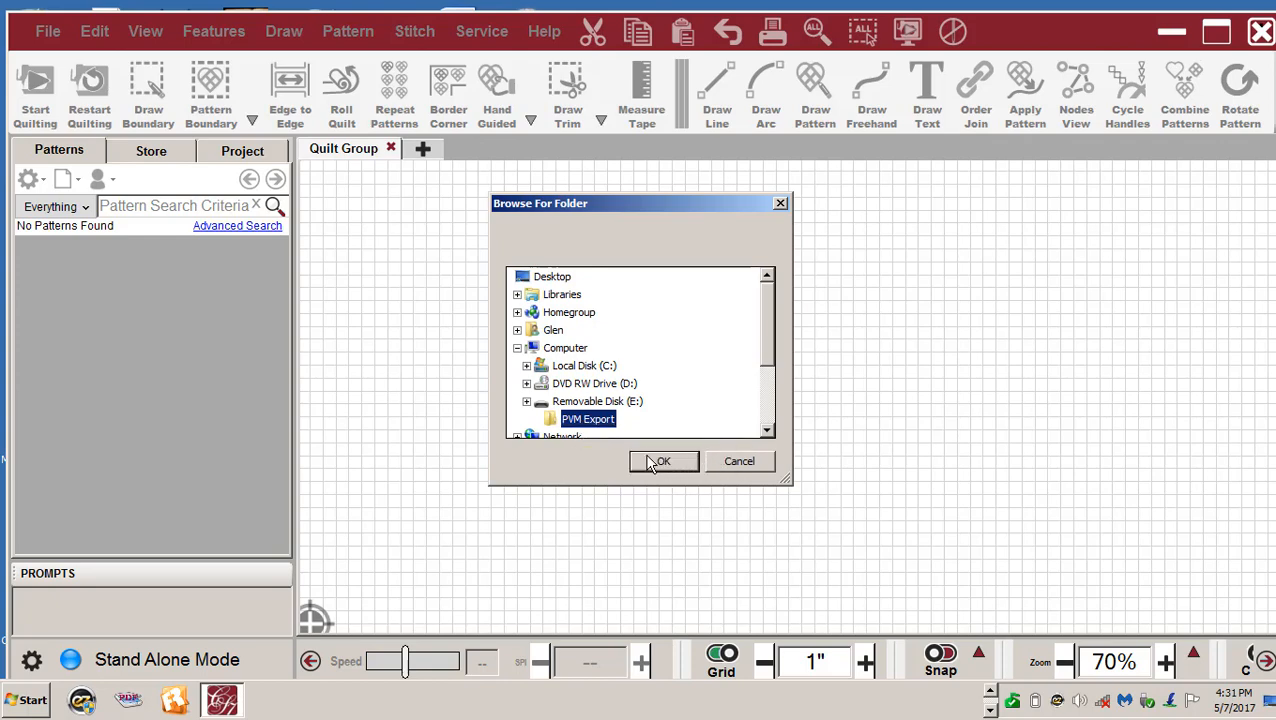
{"action": "left_click", "coordinate": [660, 463]}
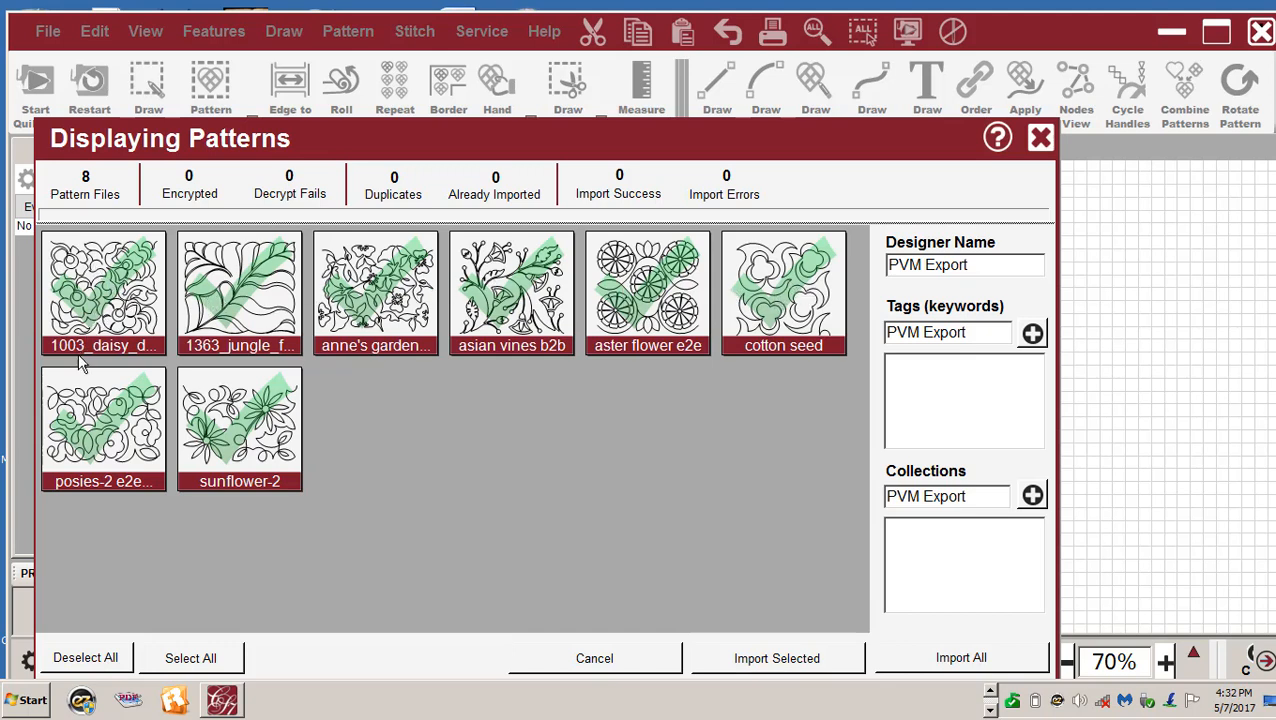
- Deselect all, then mark only daisy, posies and sunflower-2 and import those three
{"action": "left_click", "coordinate": [83, 660]}
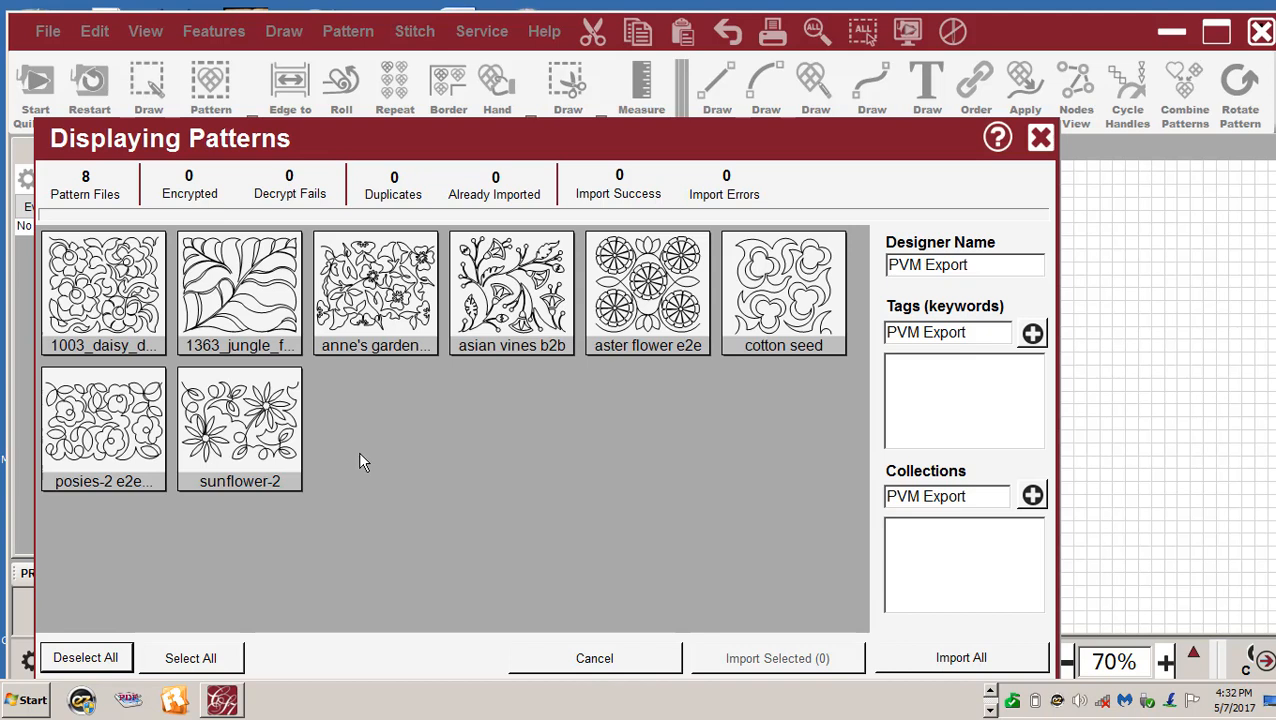
{"action": "left_click", "coordinate": [82, 277]}
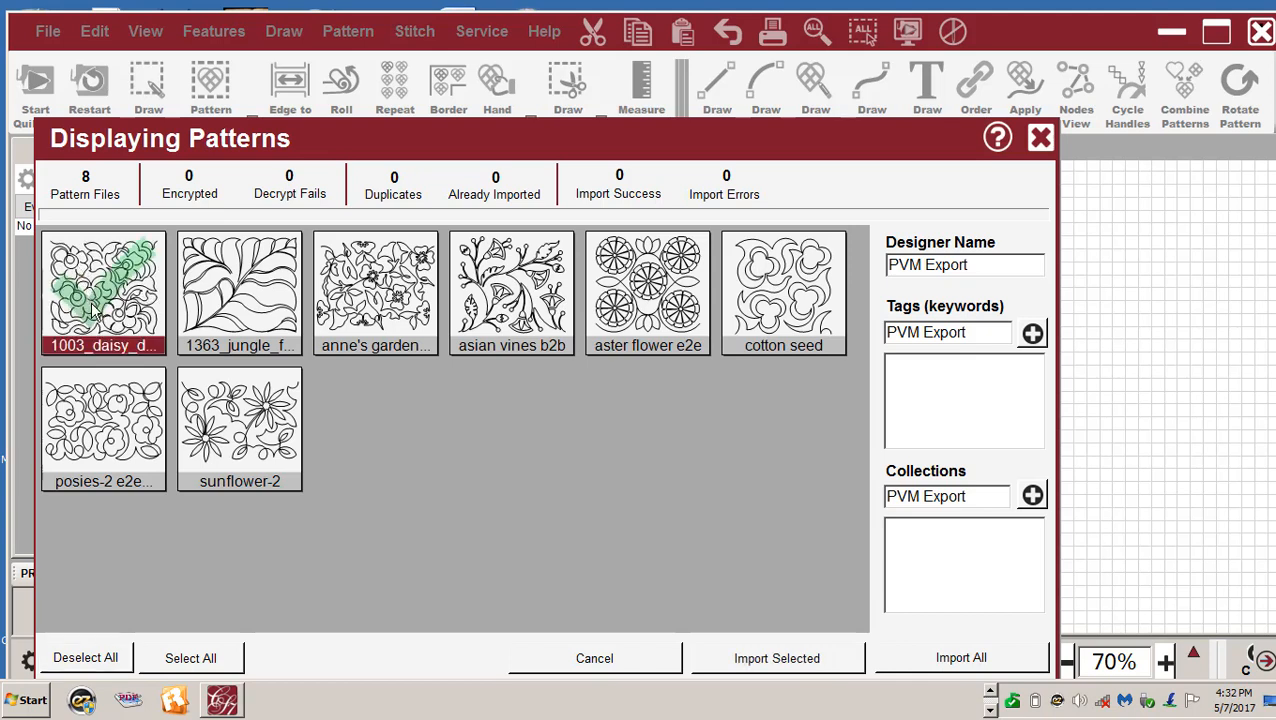
{"action": "left_click", "coordinate": [115, 435]}
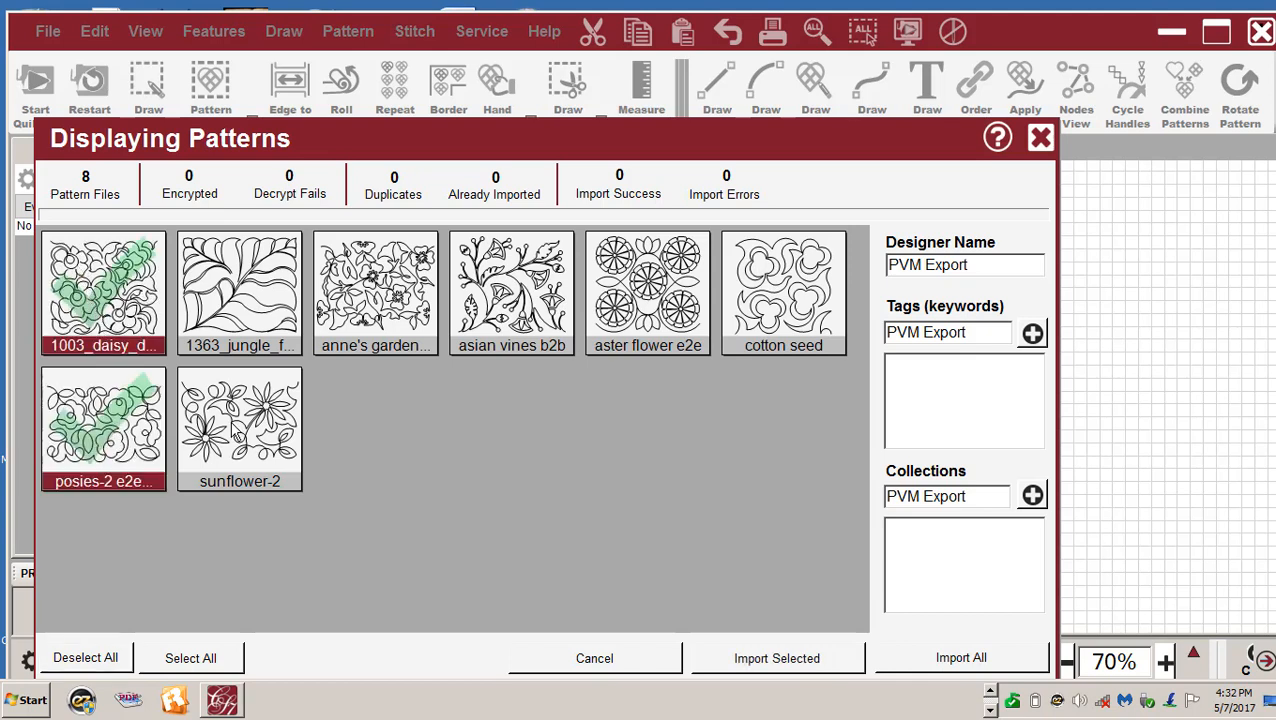
{"action": "left_click", "coordinate": [237, 434]}
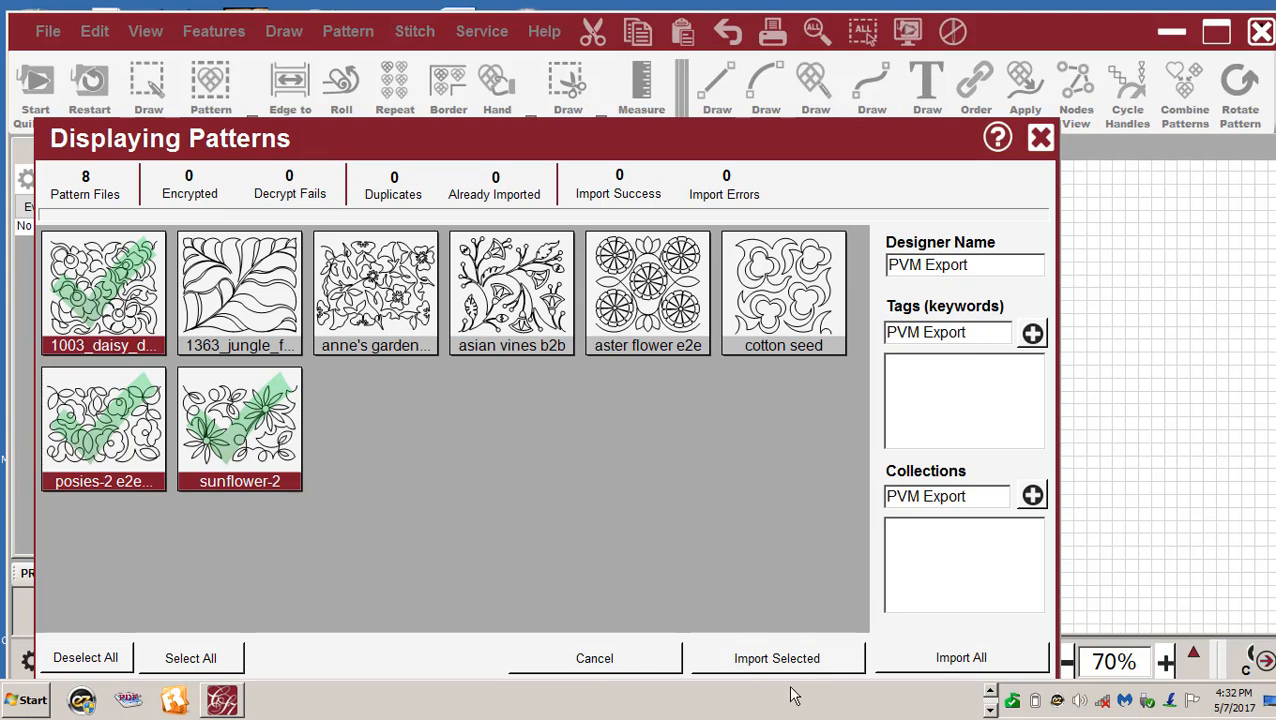
{"action": "left_click", "coordinate": [762, 660]}
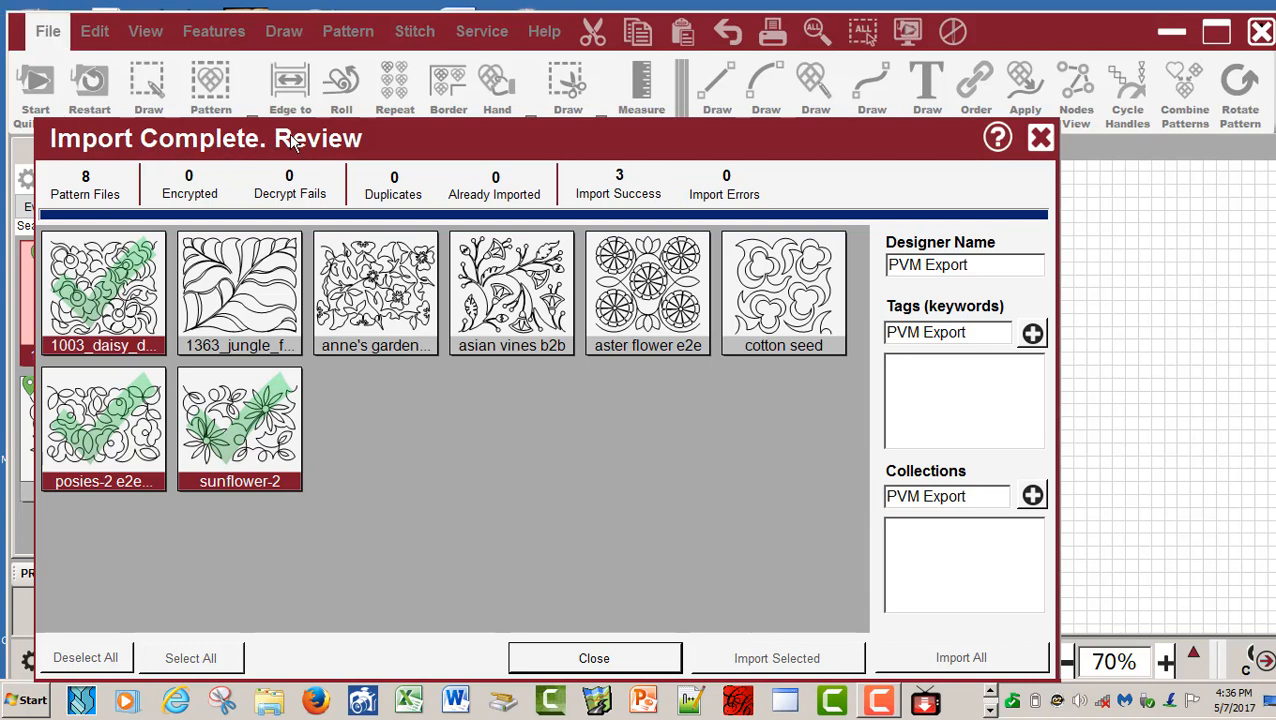
- Close the Import Complete review window
{"action": "left_click", "coordinate": [1041, 138]}
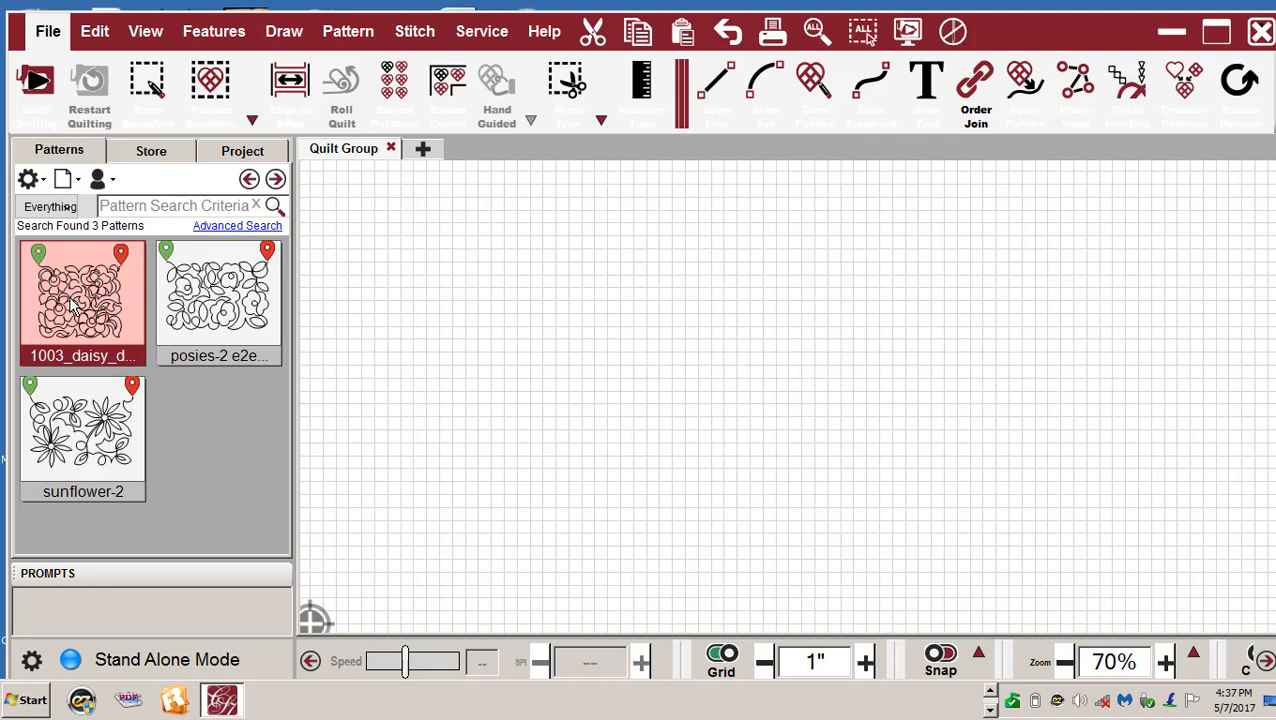
- Place the daisy, posies-2 and sunflower-2 patterns left to right on the Quilt Group canvas
{"action": "left_click", "coordinate": [78, 431]}
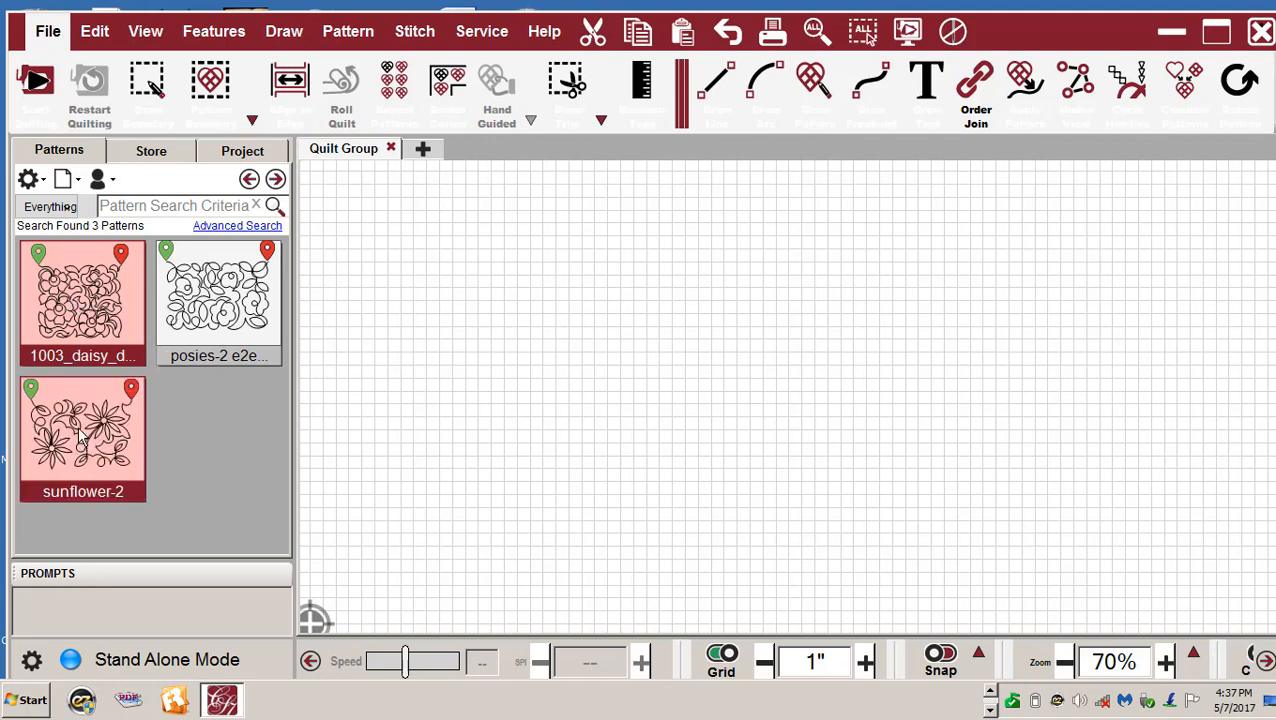
{"action": "left_click", "coordinate": [205, 315]}
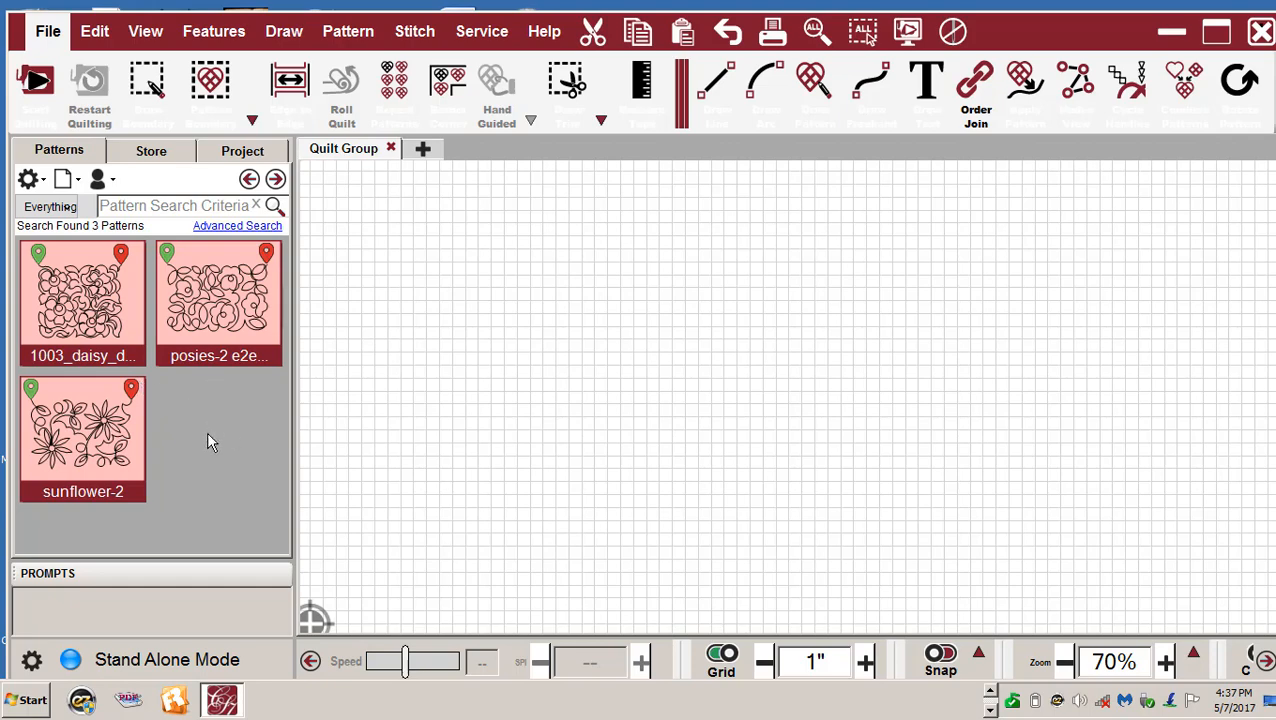
{"action": "left_click", "coordinate": [234, 474]}
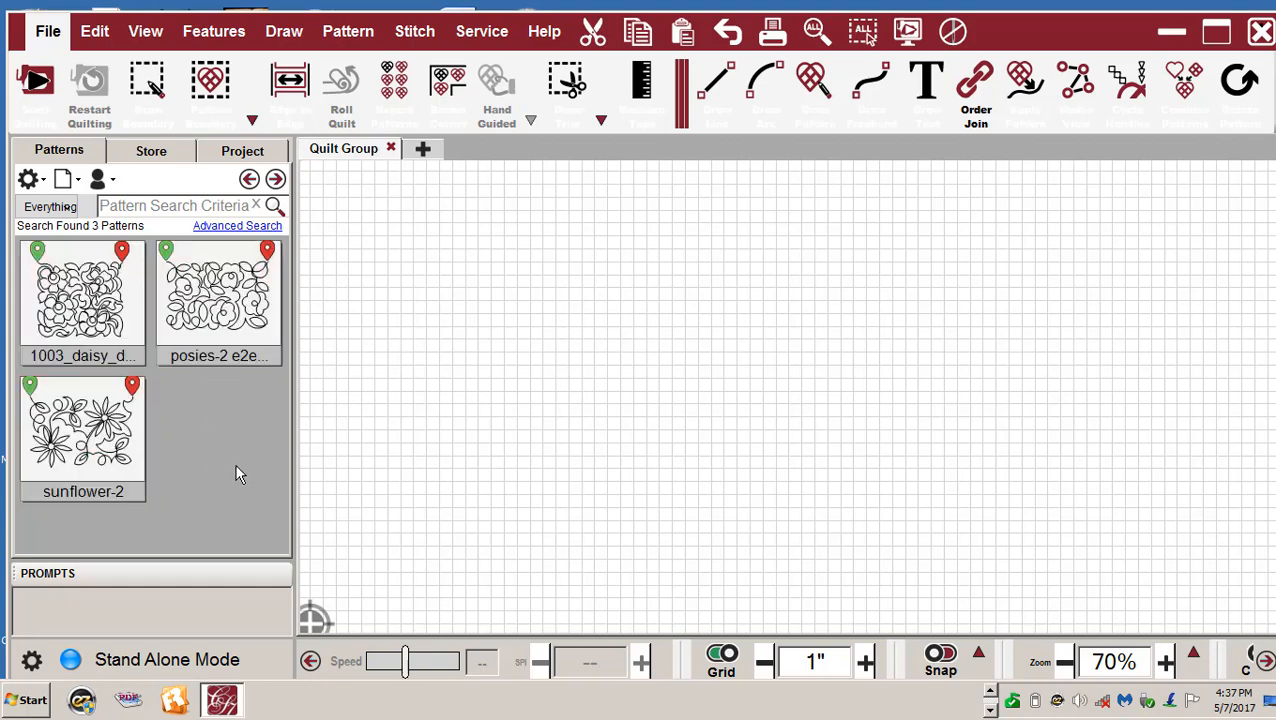
{"action": "left_click_drag", "start_coordinate": [82, 300], "coordinate": [433, 292]}
{"action": "left_click_drag", "start_coordinate": [229, 296], "coordinate": [657, 293]}
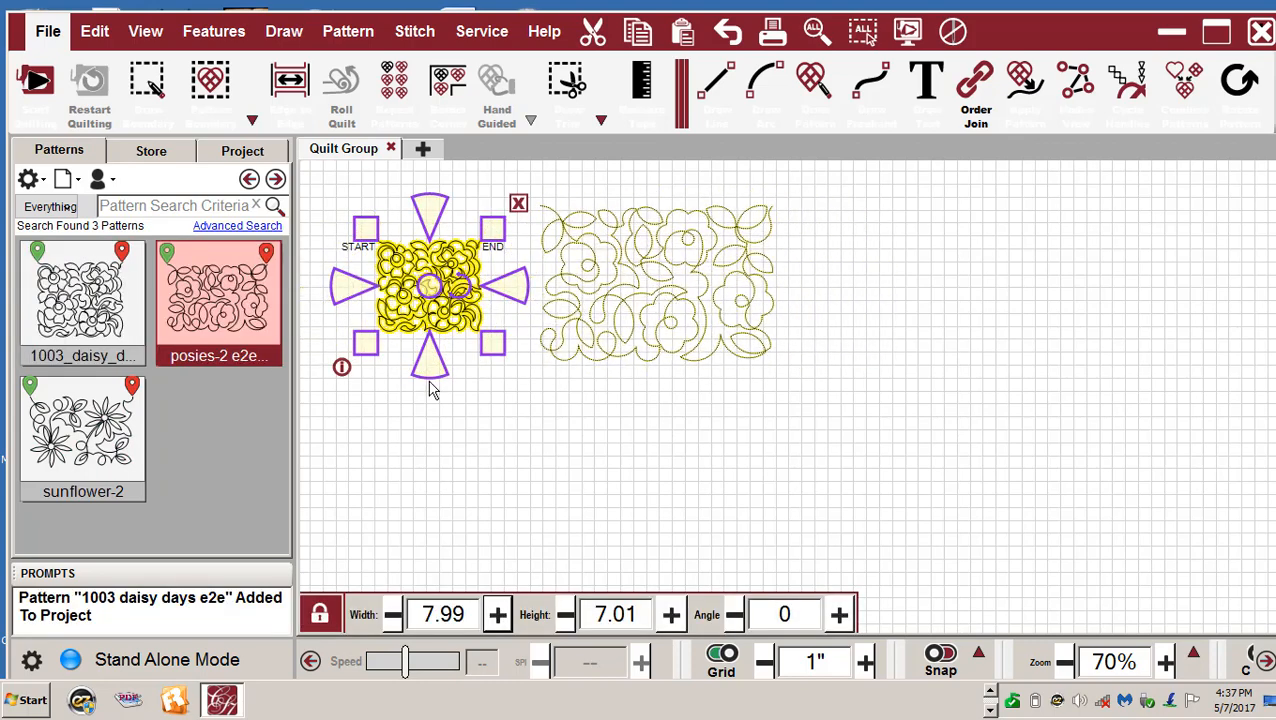
{"action": "left_click_drag", "start_coordinate": [83, 440], "coordinate": [930, 287]}
{"action": "left_click", "coordinate": [941, 292]}
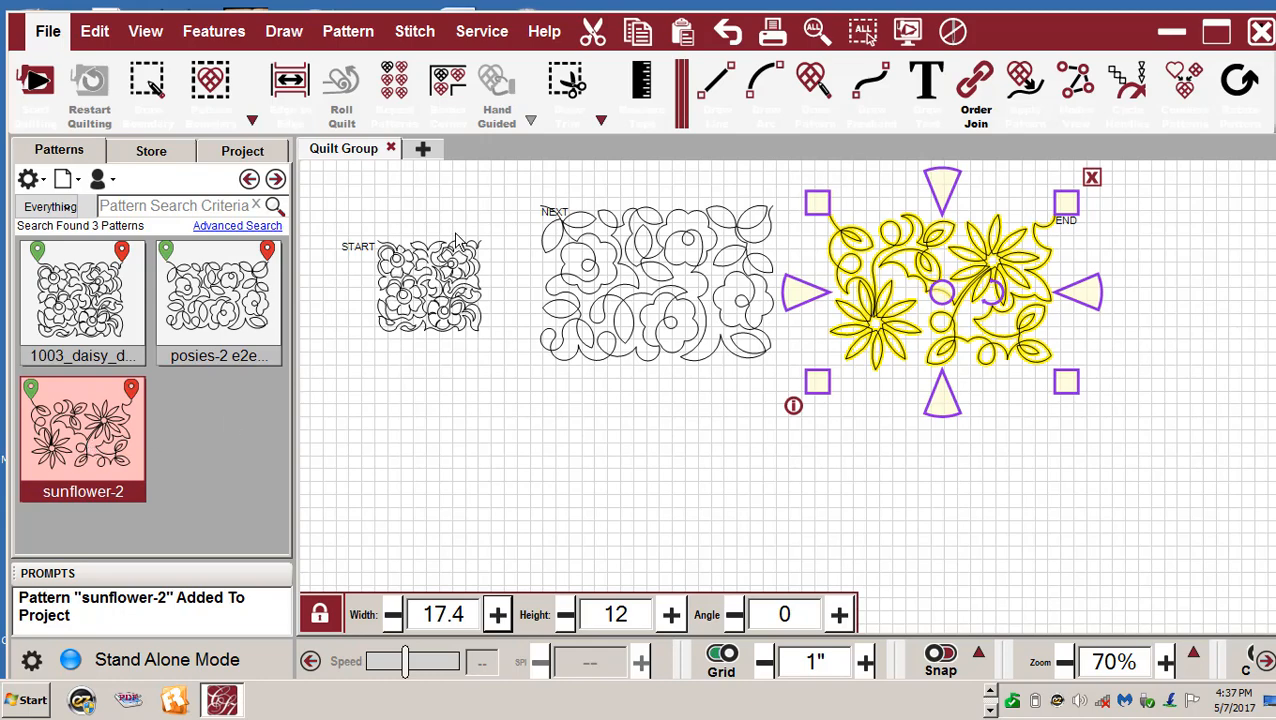
{"action": "scroll", "coordinate": [440, 255], "scroll_direction": "up", "scroll_amount": 2}
{"action": "scroll", "coordinate": [378, 233], "scroll_direction": "down", "scroll_amount": 1}
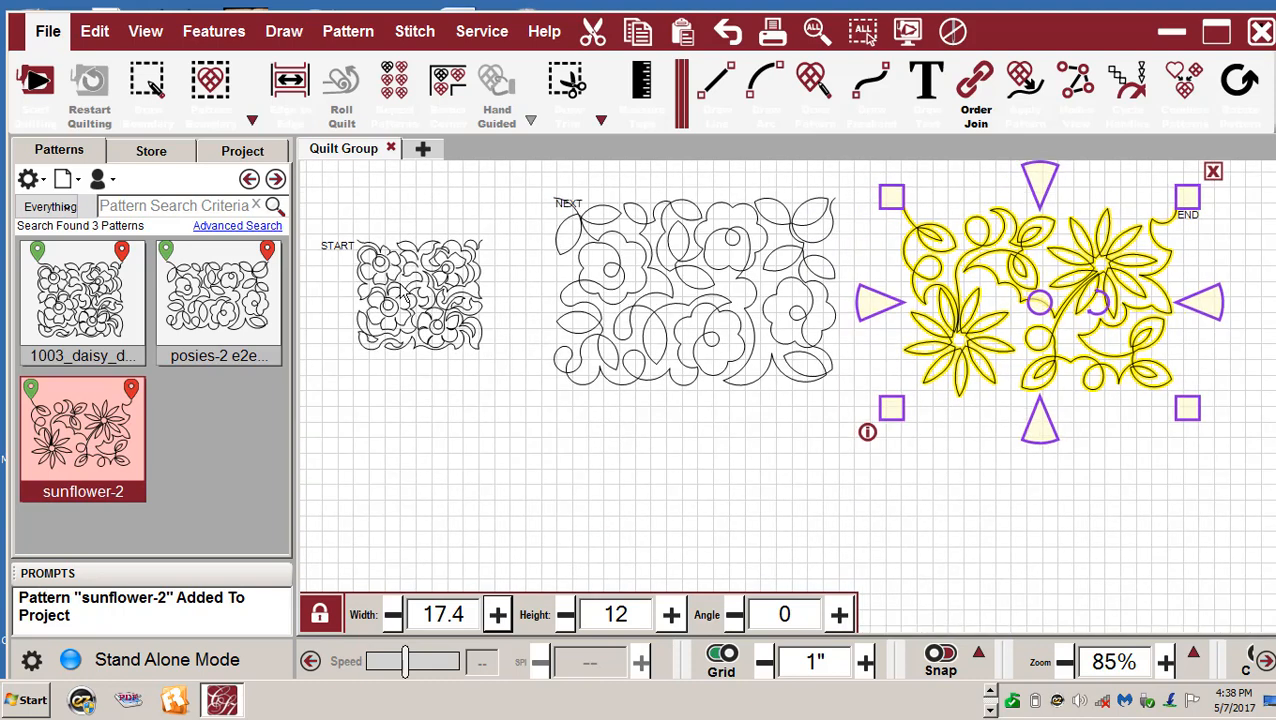
- Flip the daisy pattern vertically and bring up Save Pattern for it
{"action": "right_click", "coordinate": [418, 290]}
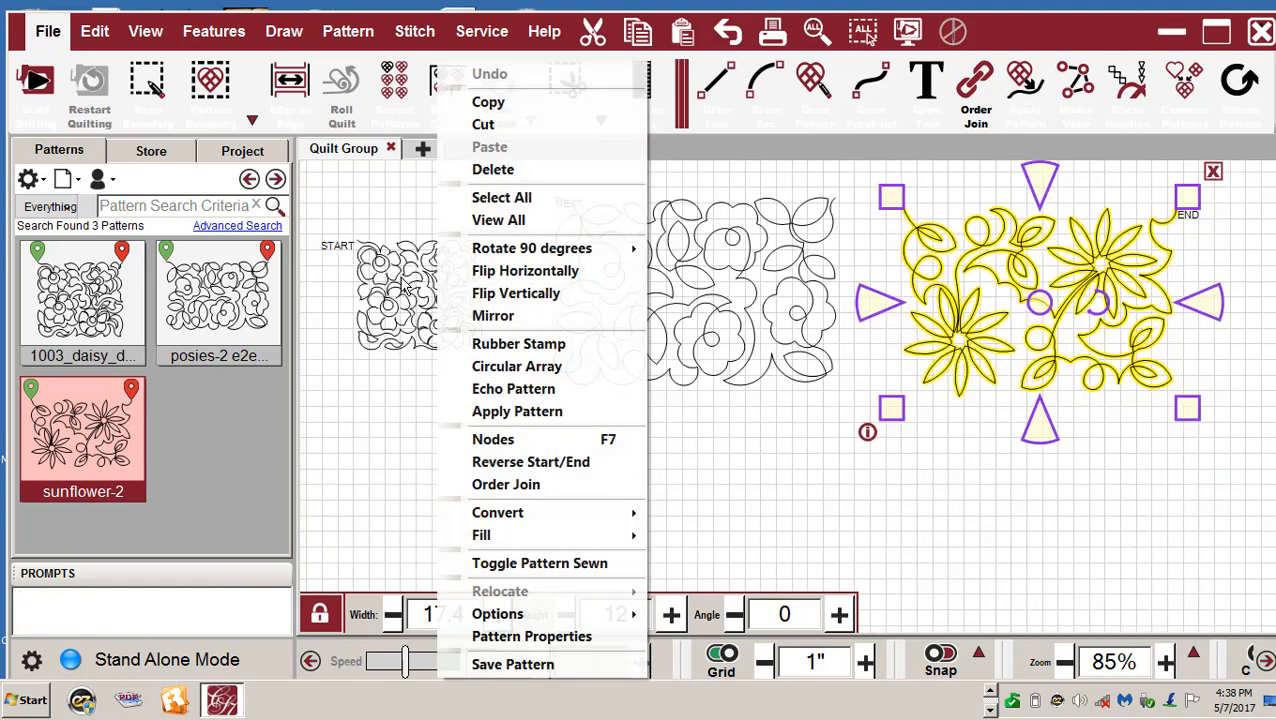
{"action": "left_click", "coordinate": [402, 289]}
{"action": "right_click", "coordinate": [394, 290]}
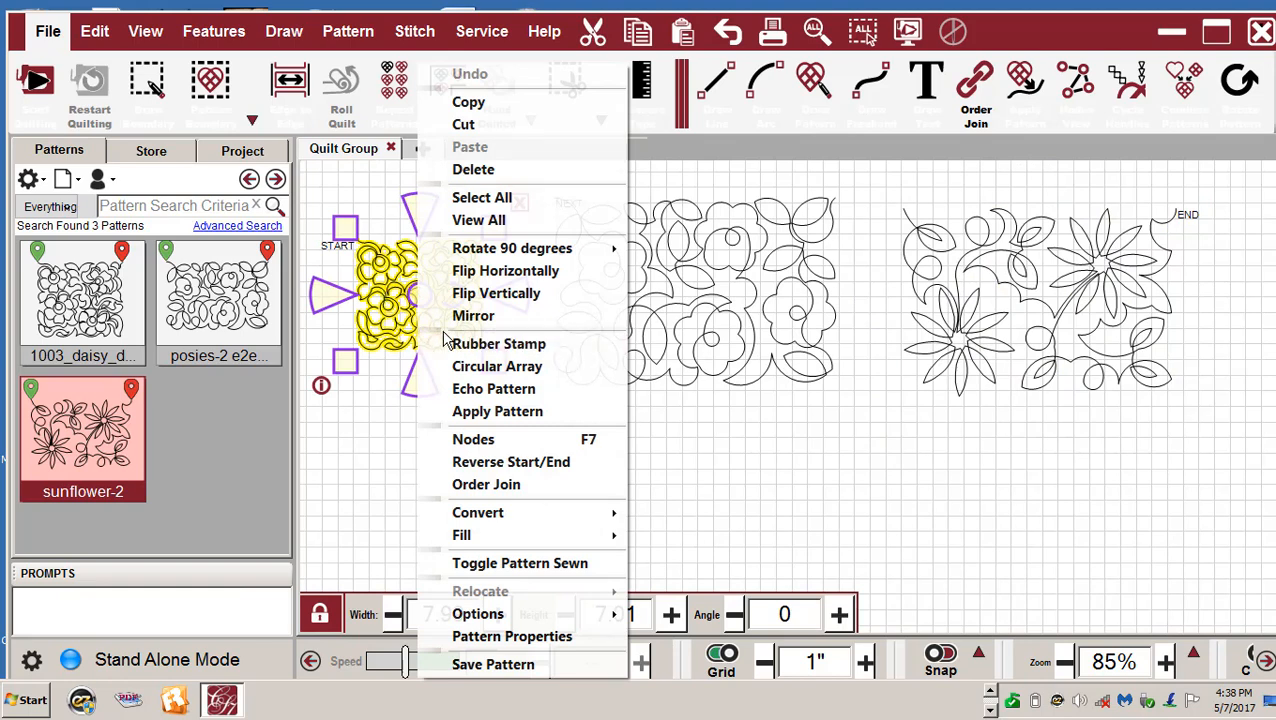
{"action": "left_click", "coordinate": [501, 293]}
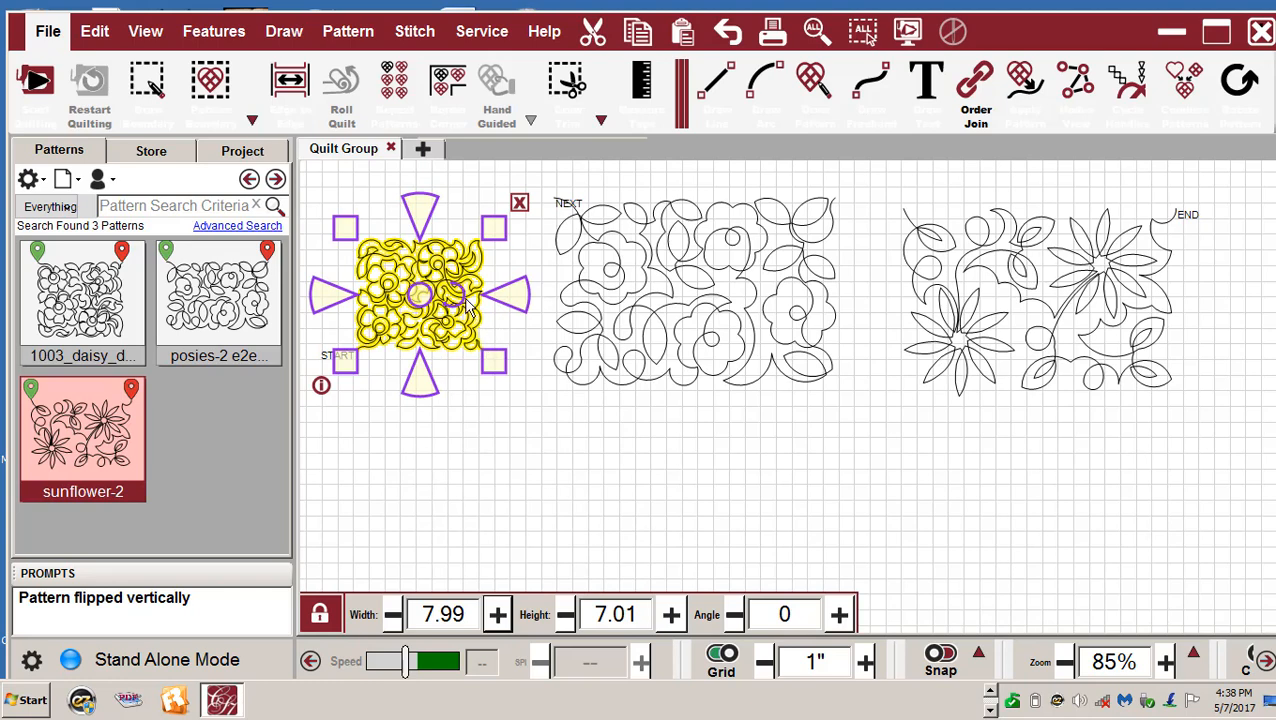
{"action": "right_click", "coordinate": [466, 300]}
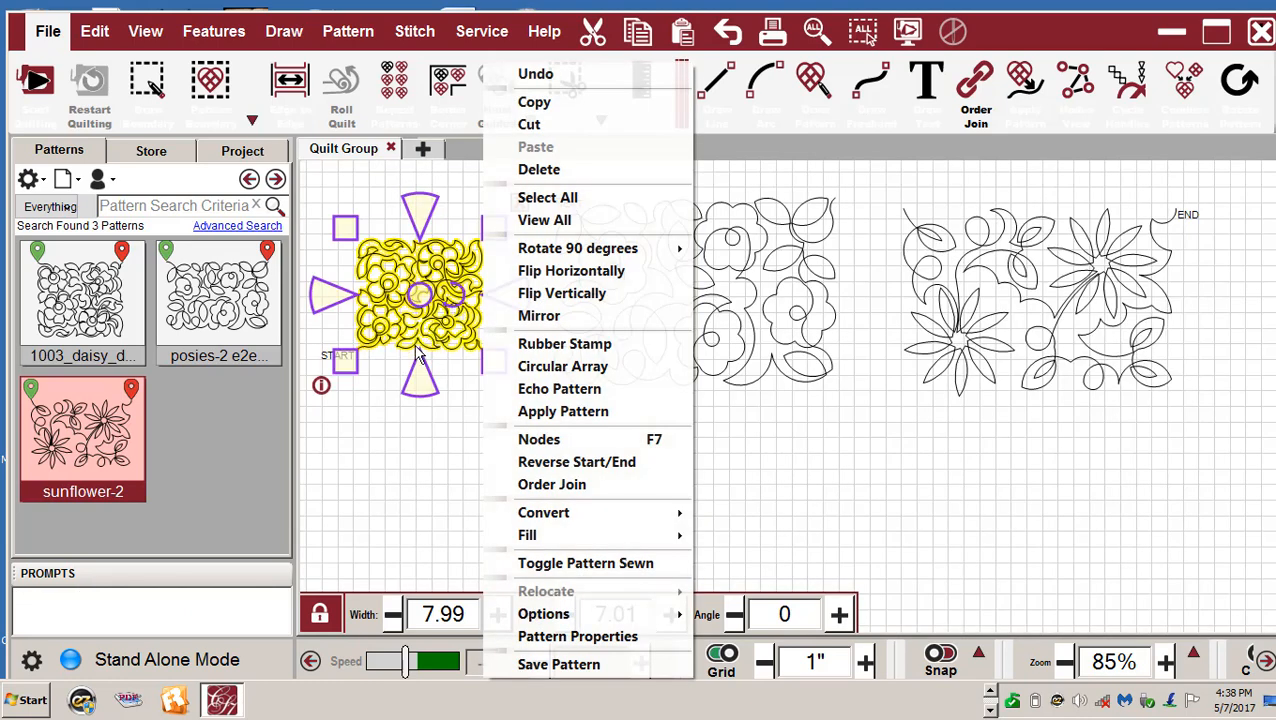
{"action": "left_click", "coordinate": [575, 665]}
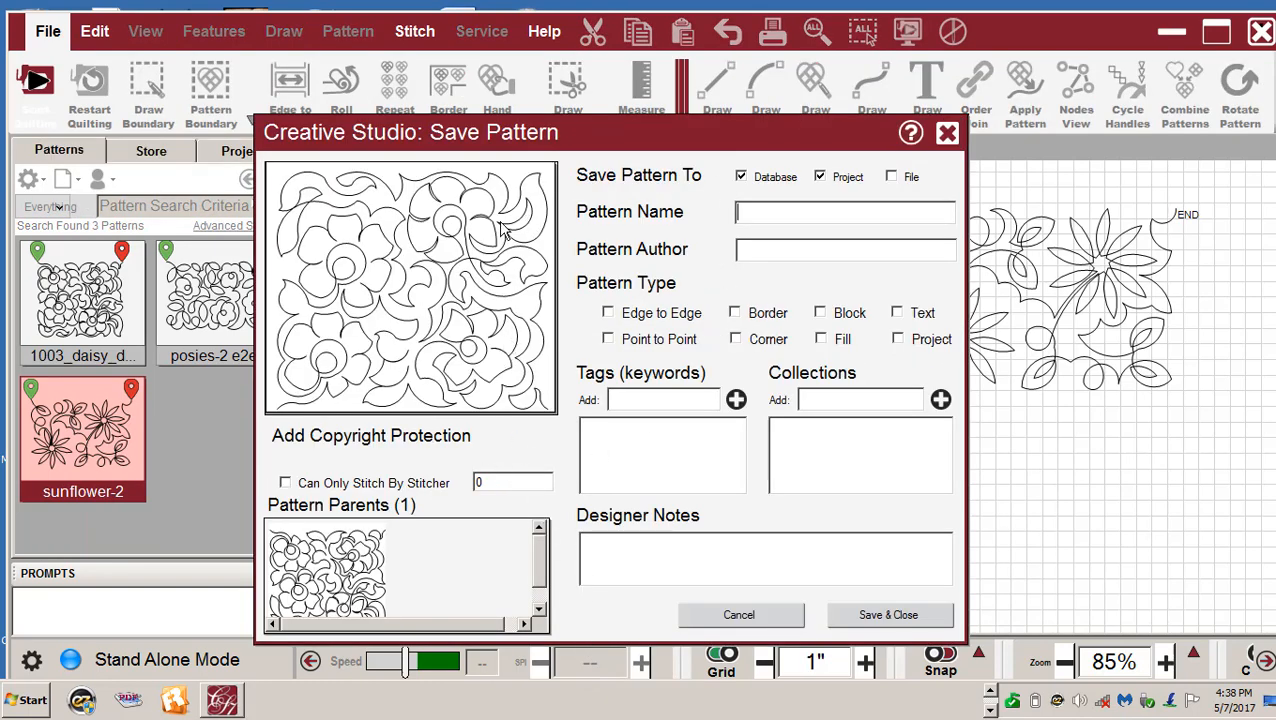
- Save the flipped daisy as Edge to Edge pattern '1003 daisy' to database, project and file
{"action": "left_click", "coordinate": [892, 176]}
{"action": "type", "text": "003 daisy"}
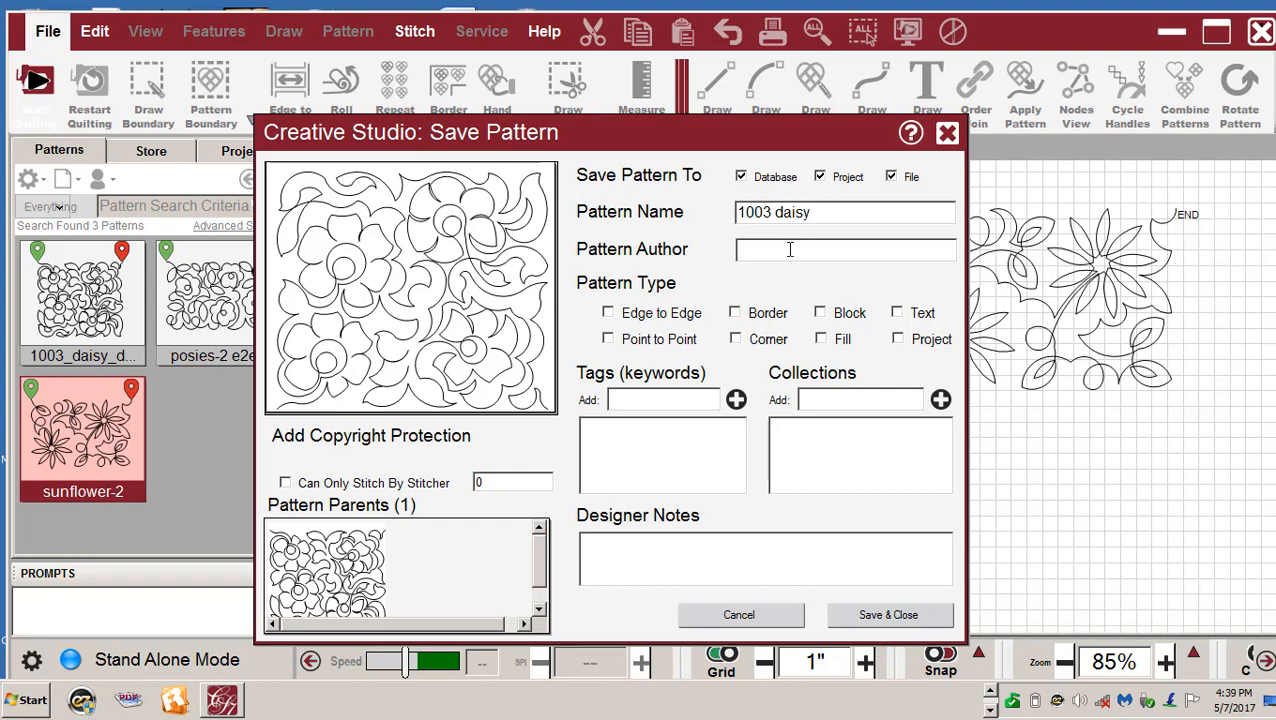
{"action": "left_click", "coordinate": [609, 313]}
{"action": "left_click", "coordinate": [768, 250]}
{"action": "left_click", "coordinate": [885, 616]}
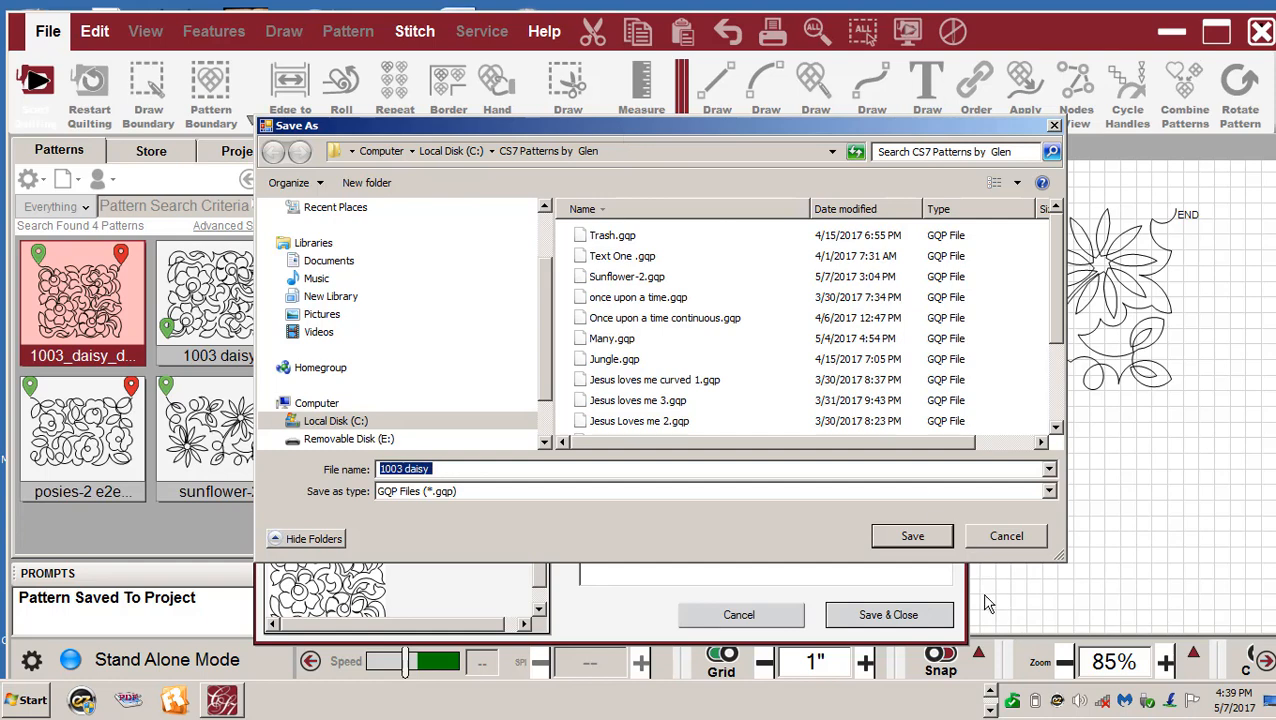
- Save the 1003 daisy GQP file, then select the middle flower pattern on the canvas
{"action": "left_click", "coordinate": [910, 536]}
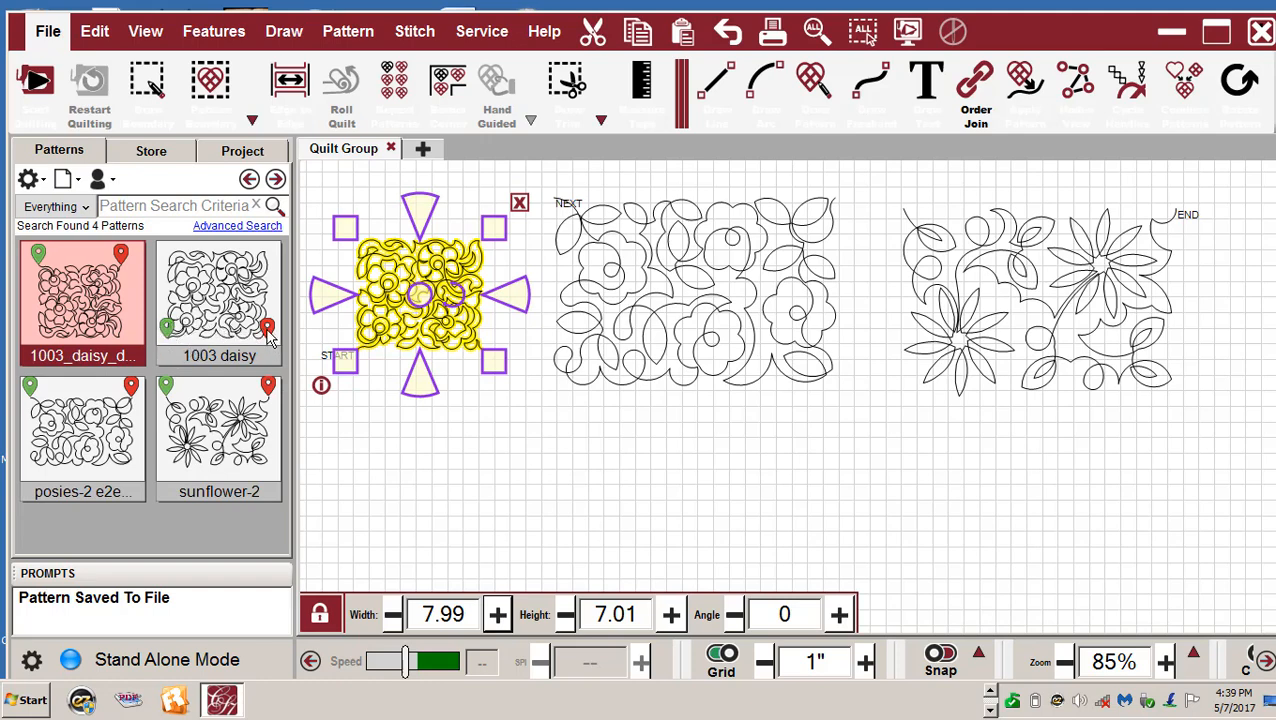
{"action": "left_click", "coordinate": [522, 474]}
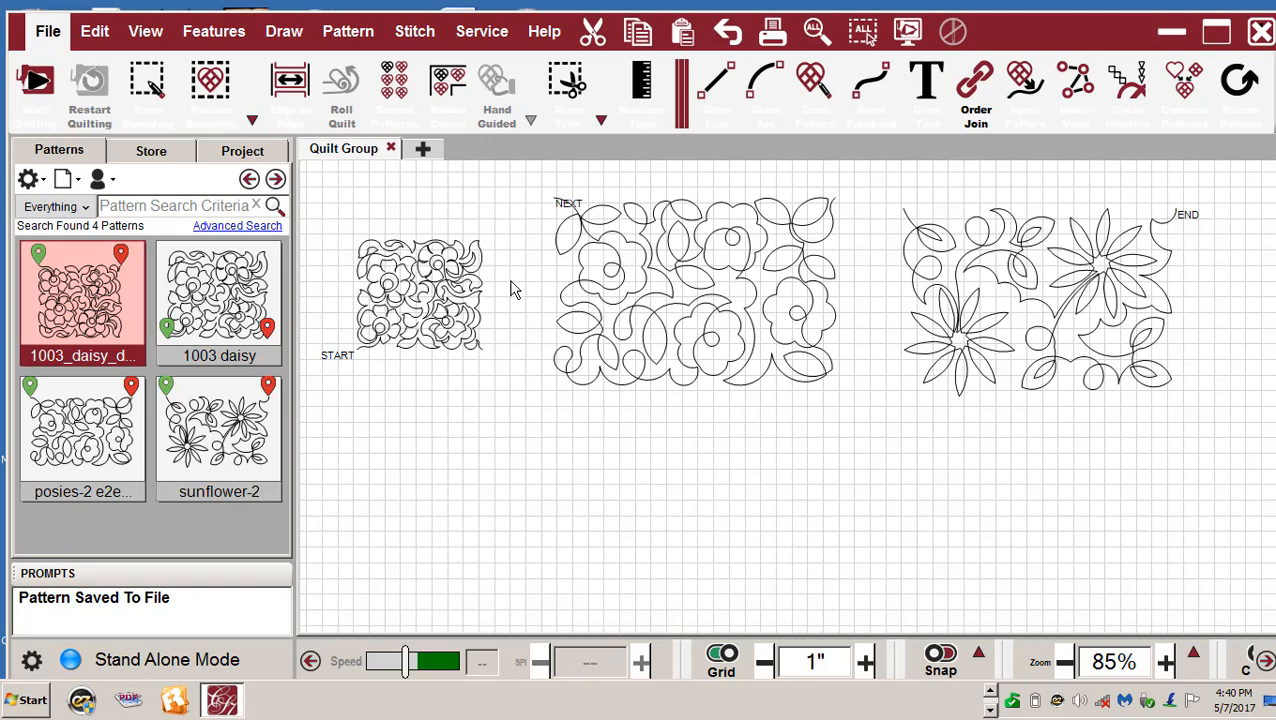
{"action": "left_click", "coordinate": [712, 312]}
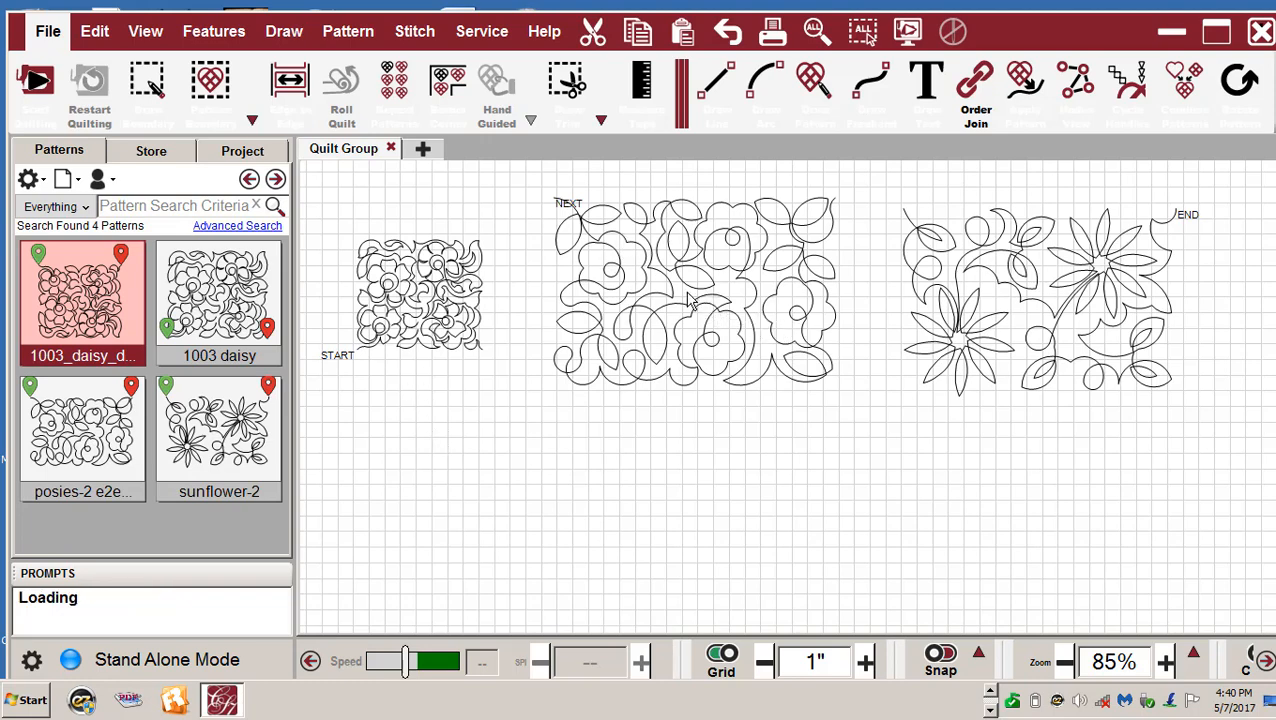
- Flip the middle flower pattern vertically
{"action": "right_click", "coordinate": [690, 291]}
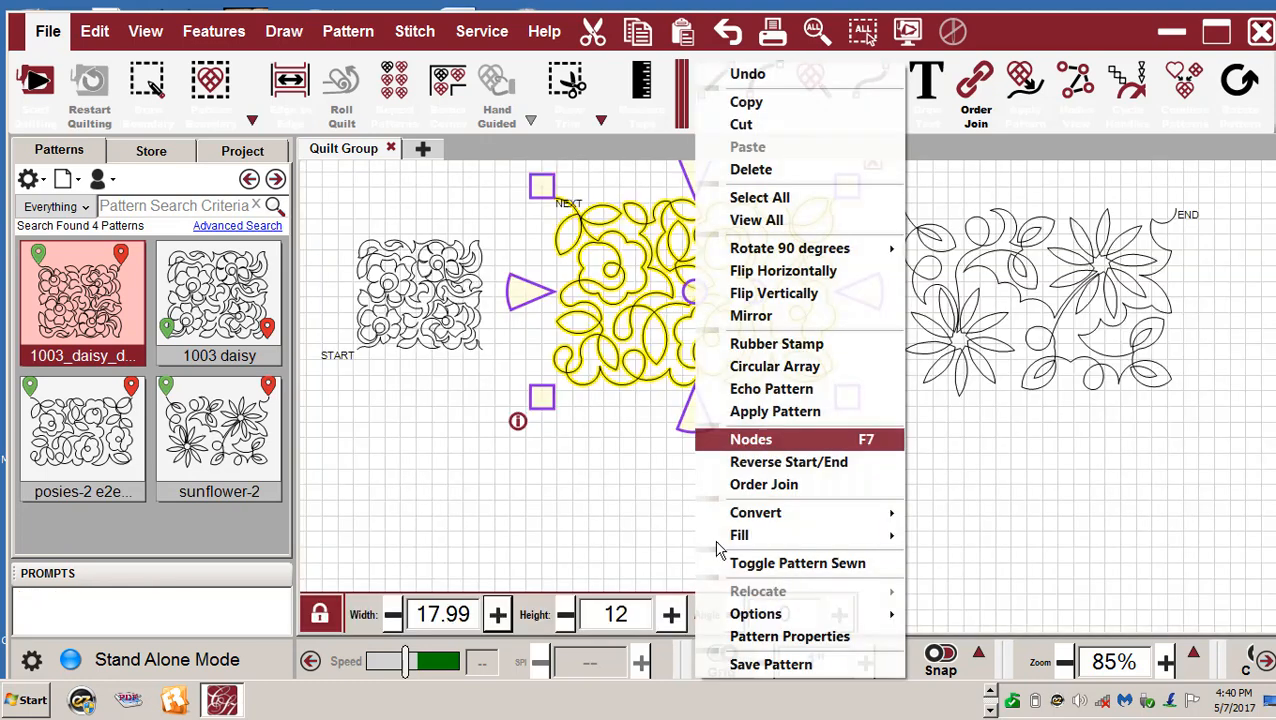
{"action": "left_click", "coordinate": [768, 665]}
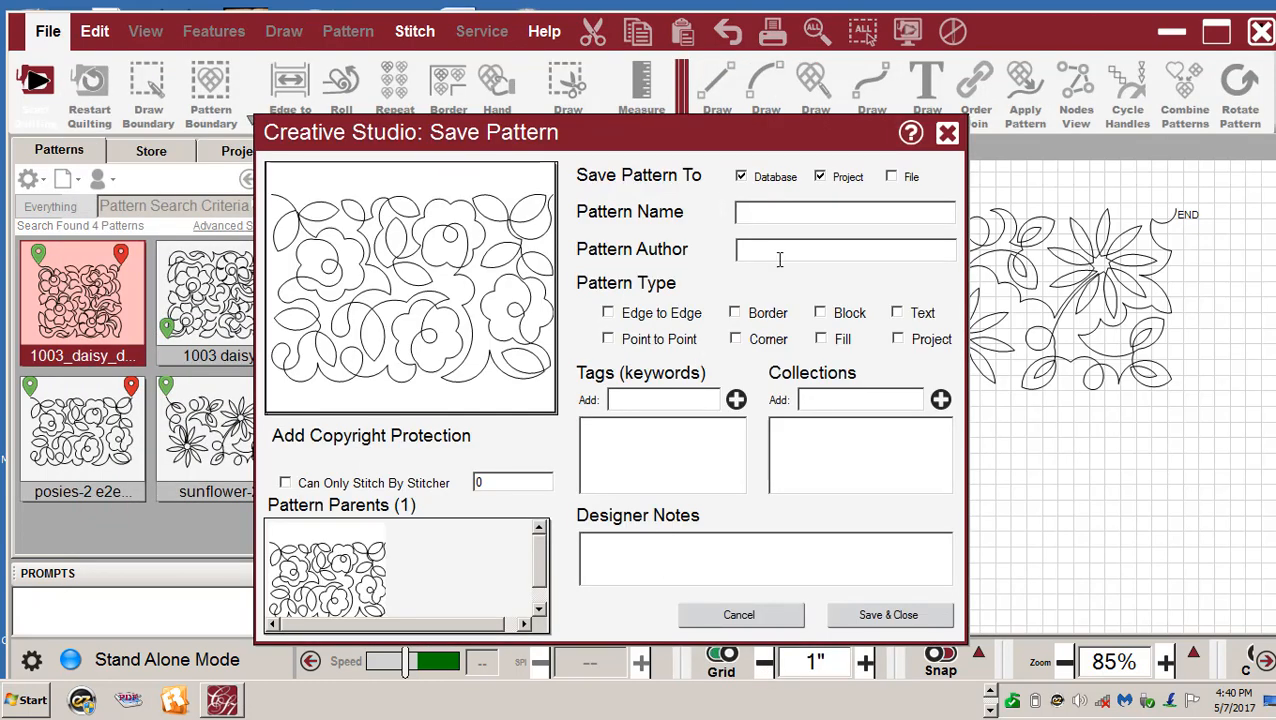
{"action": "left_click", "coordinate": [947, 134]}
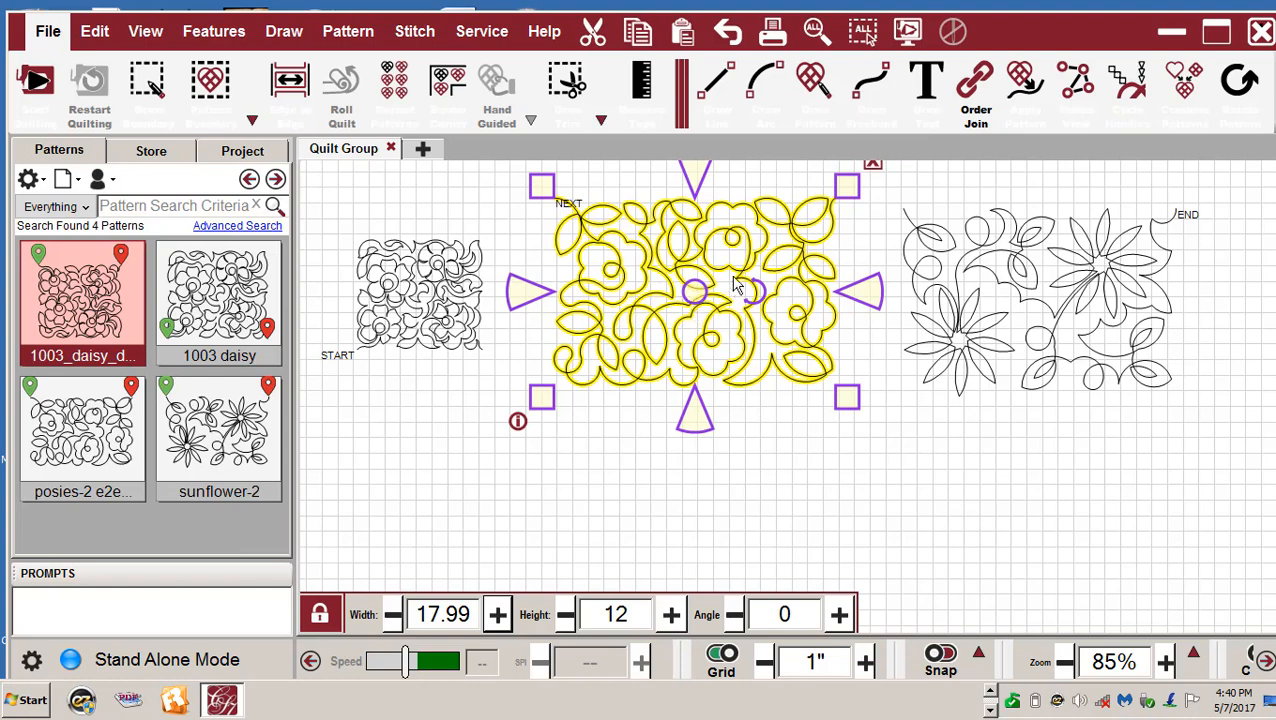
{"action": "right_click", "coordinate": [697, 265]}
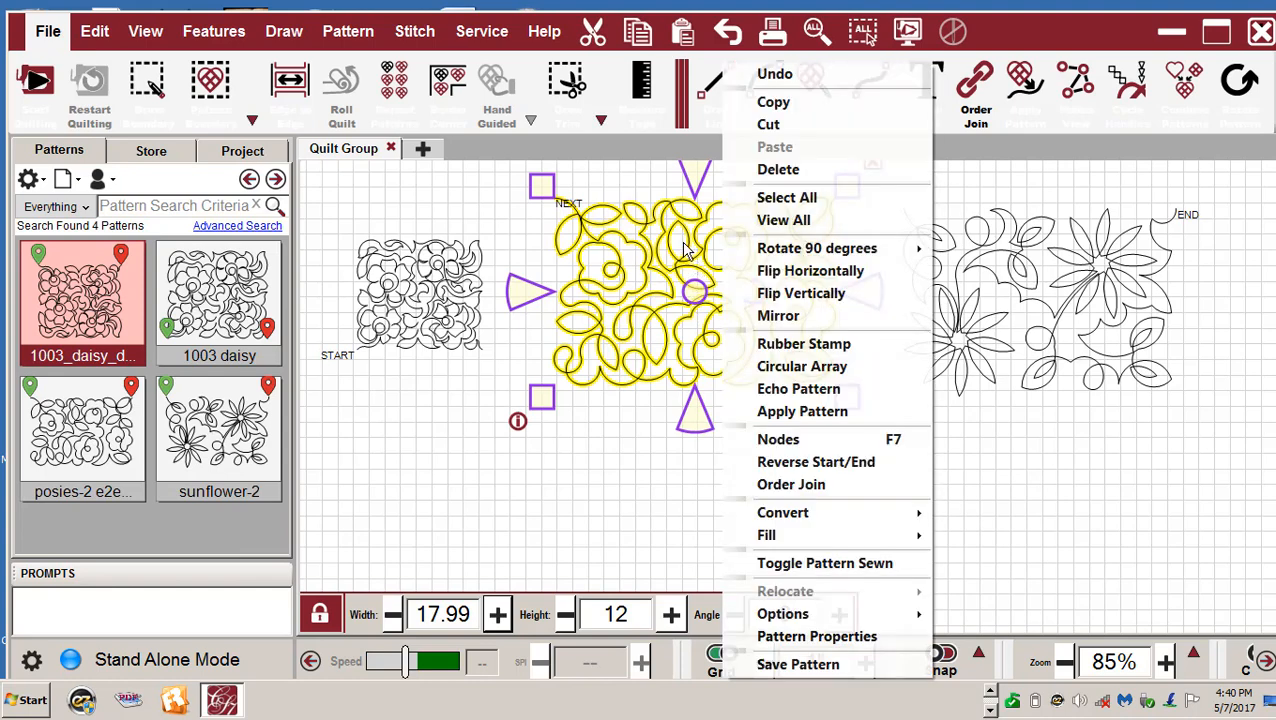
{"action": "left_click", "coordinate": [787, 300]}
{"action": "right_click", "coordinate": [690, 315]}
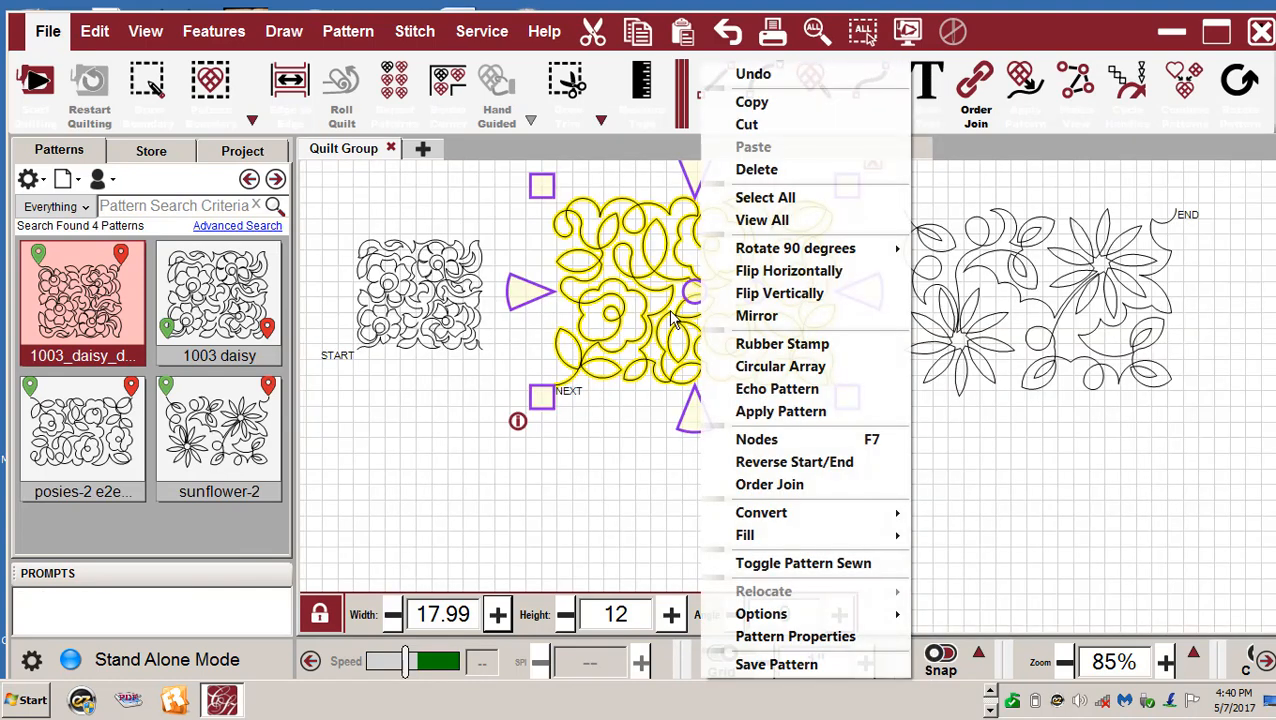
{"action": "left_click", "coordinate": [776, 664]}
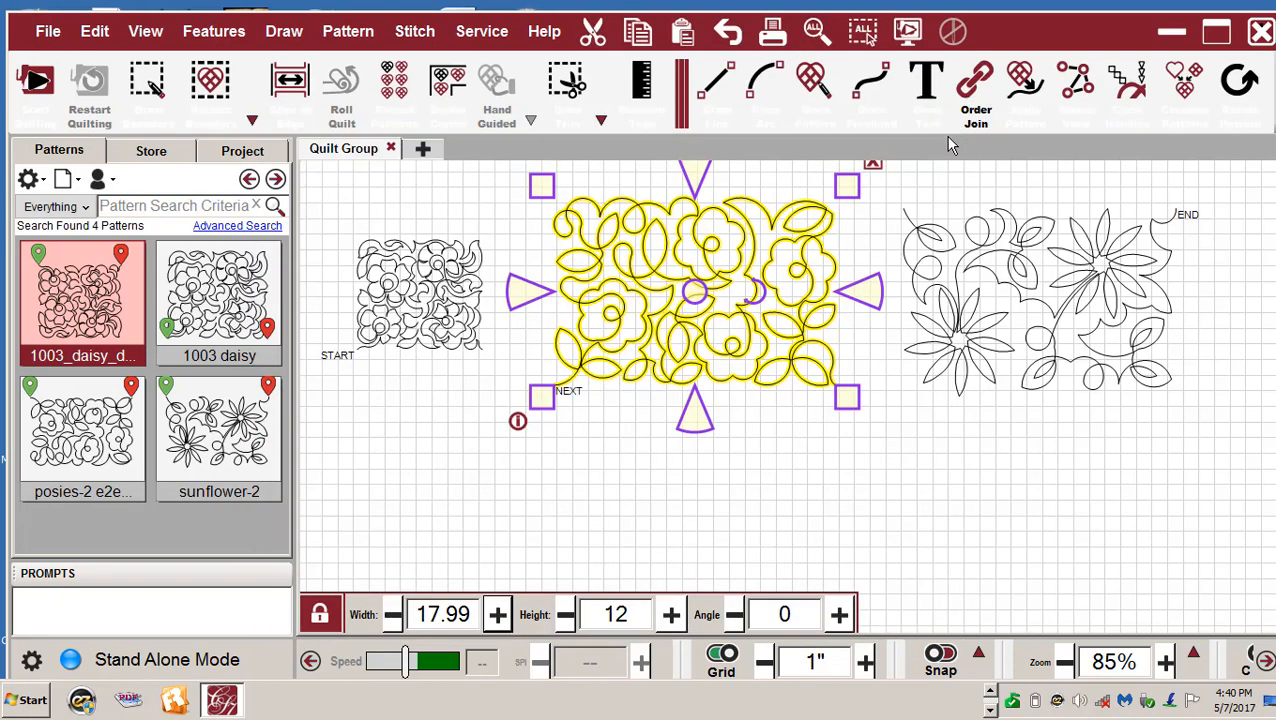
{"action": "left_click", "coordinate": [947, 134]}
- Save the flipped pattern as Edge to Edge 'posies', with author, to database and project
{"action": "right_click", "coordinate": [646, 281]}
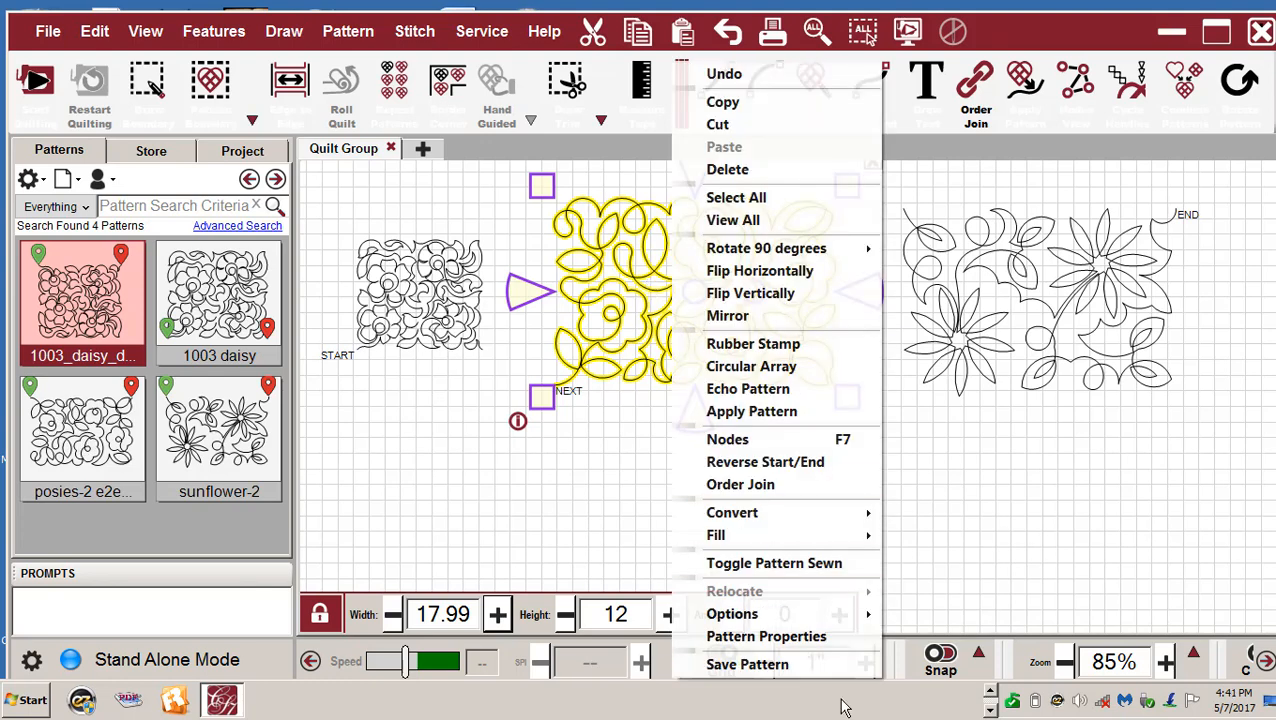
{"action": "left_click", "coordinate": [780, 665]}
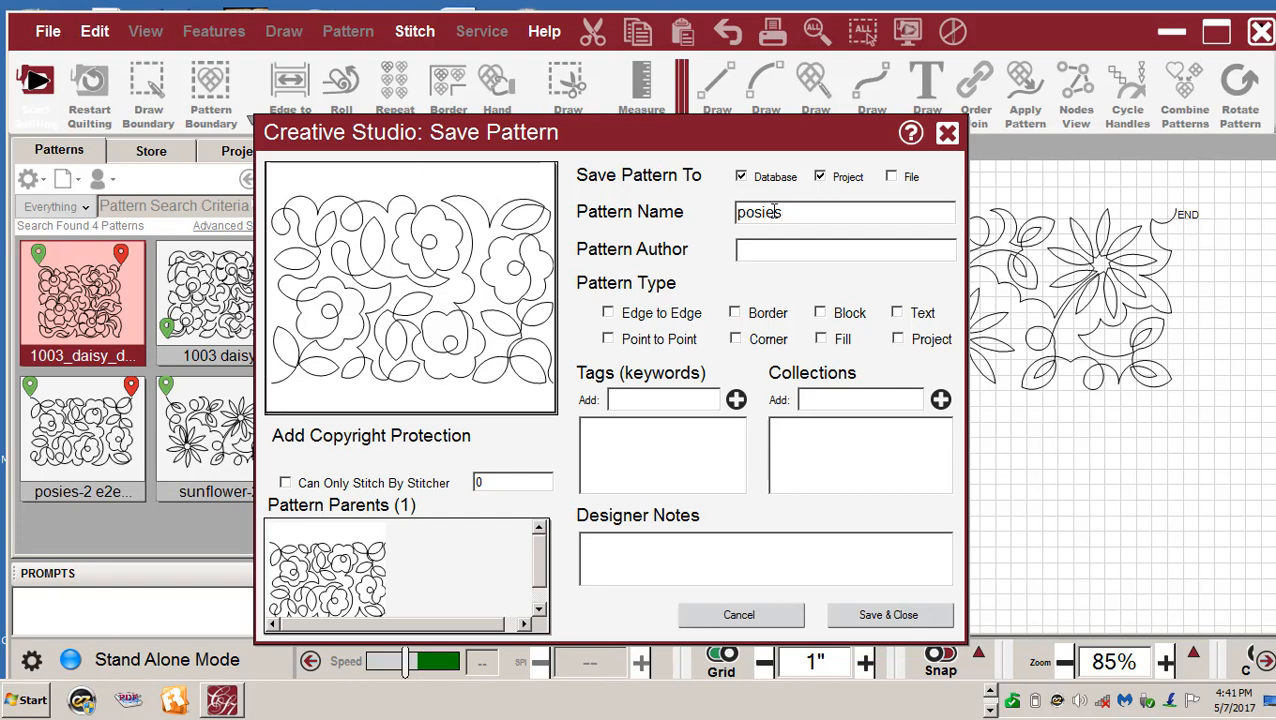
{"action": "left_click", "coordinate": [757, 251]}
{"action": "left_click", "coordinate": [607, 313]}
{"action": "left_click", "coordinate": [868, 616]}
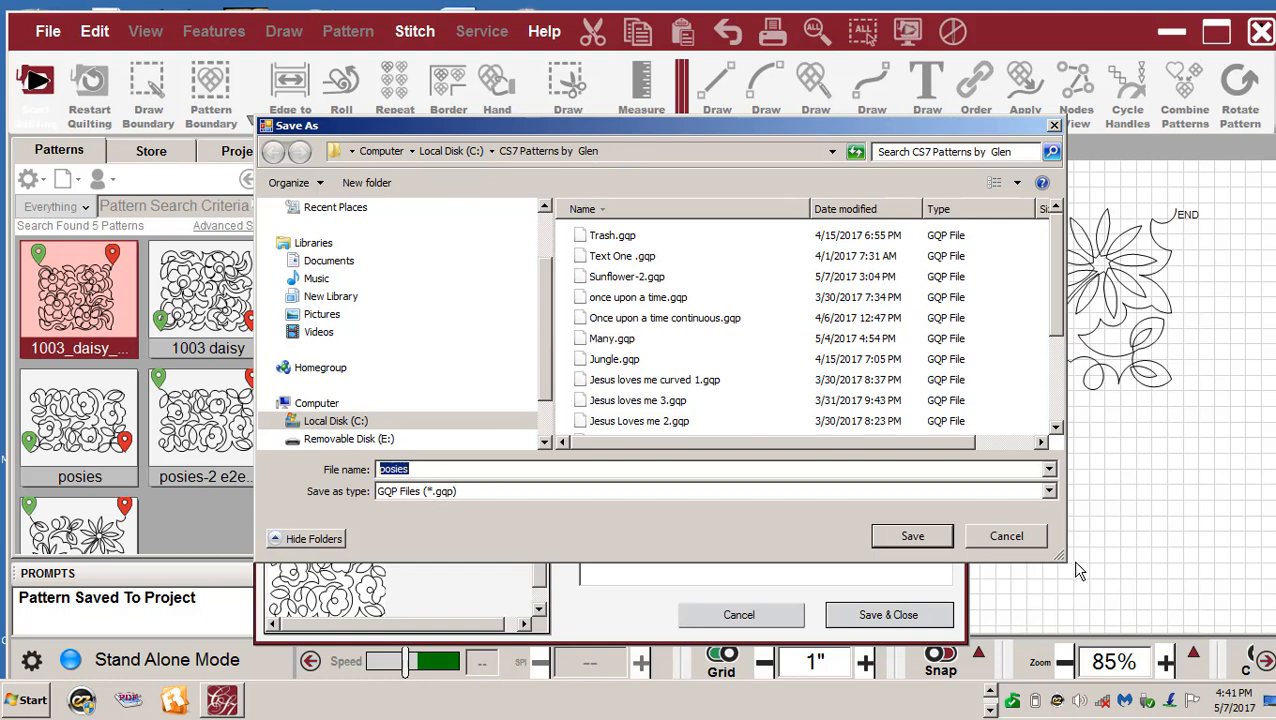
- Save the posies .gqp file and deselect the pattern on the canvas
{"action": "left_click", "coordinate": [912, 537]}
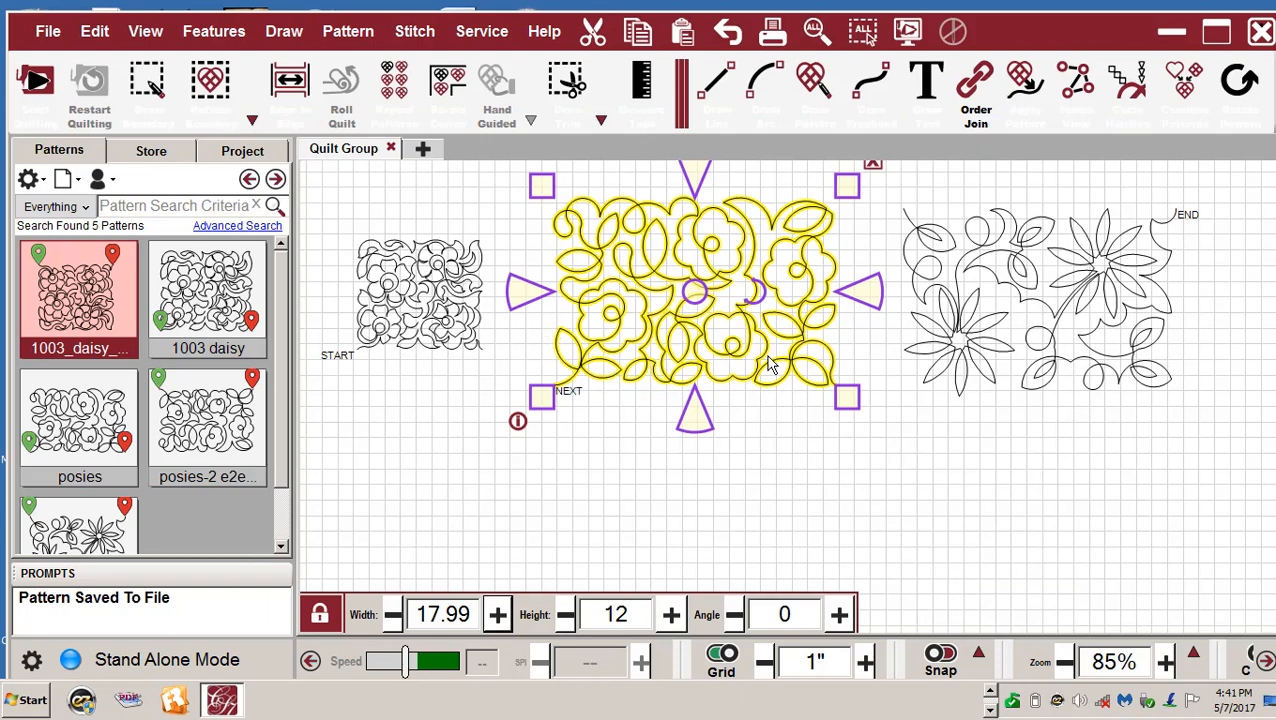
{"action": "left_click", "coordinate": [783, 500]}
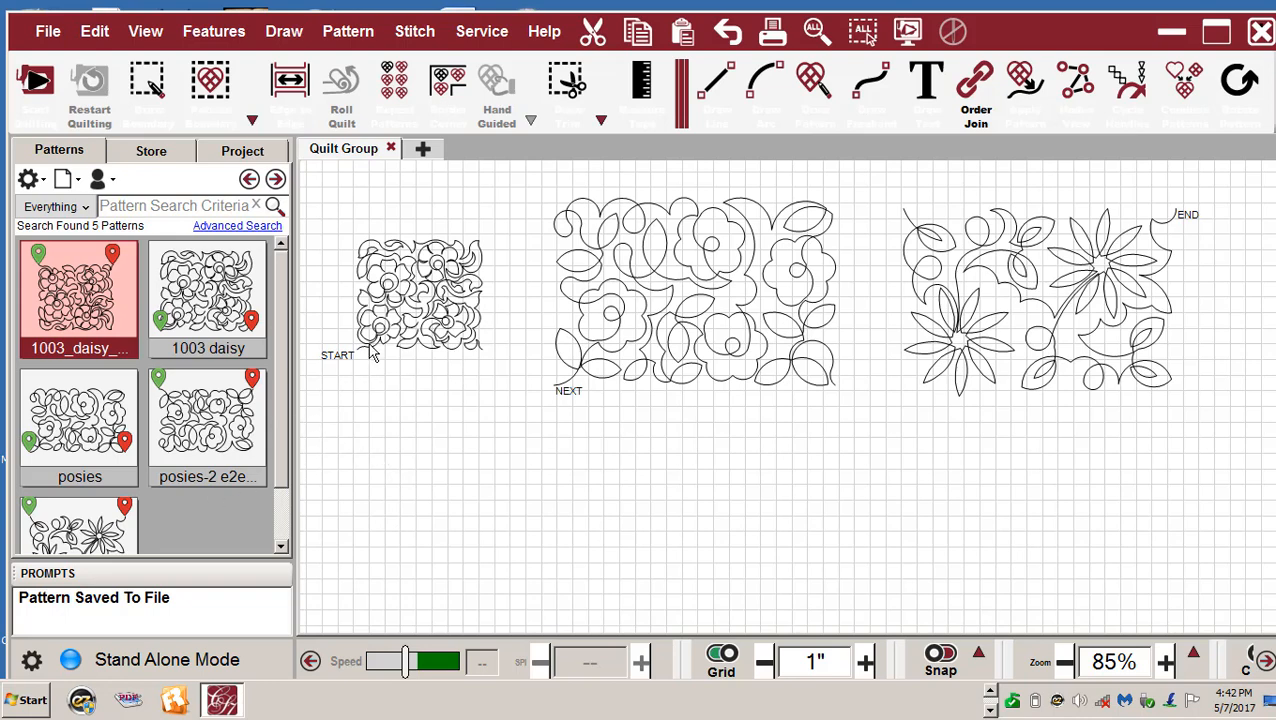
- Select the unflipped sunflower-2 pattern on the right side of the canvas
{"action": "scroll", "coordinate": [368, 352], "scroll_direction": "down", "scroll_amount": 1}
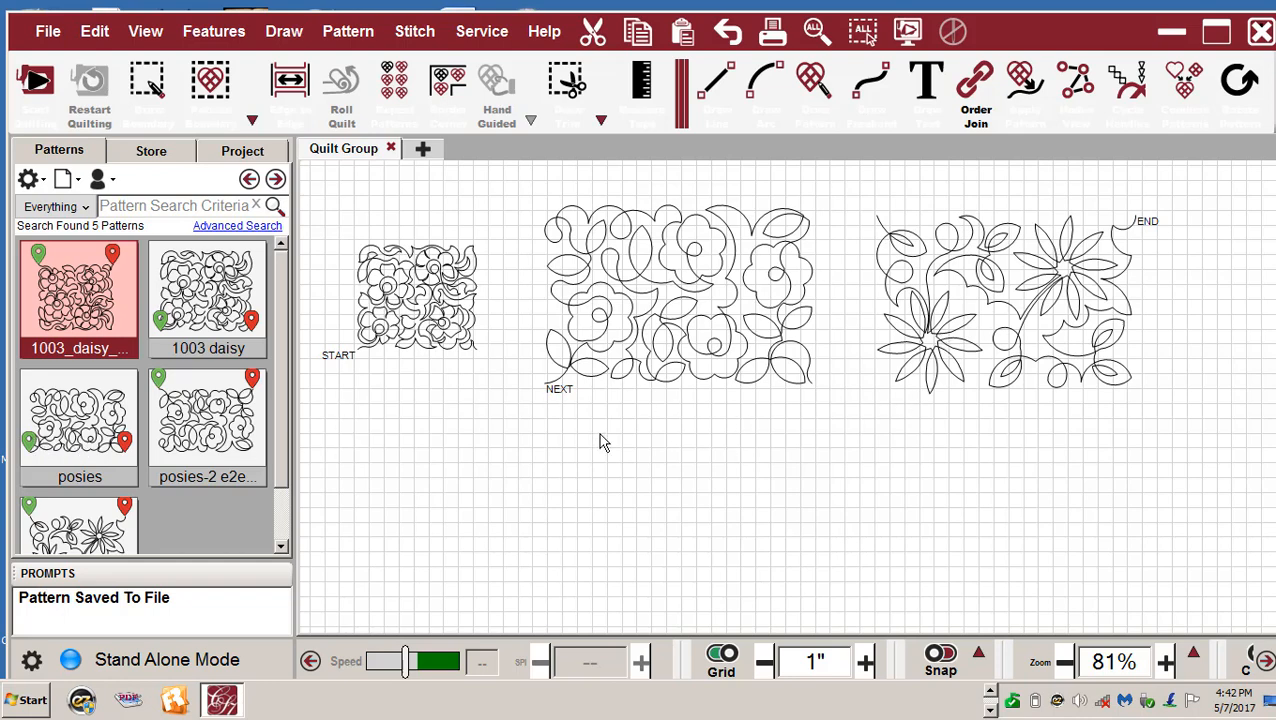
{"action": "left_click_drag", "start_coordinate": [279, 452], "coordinate": [295, 511]}
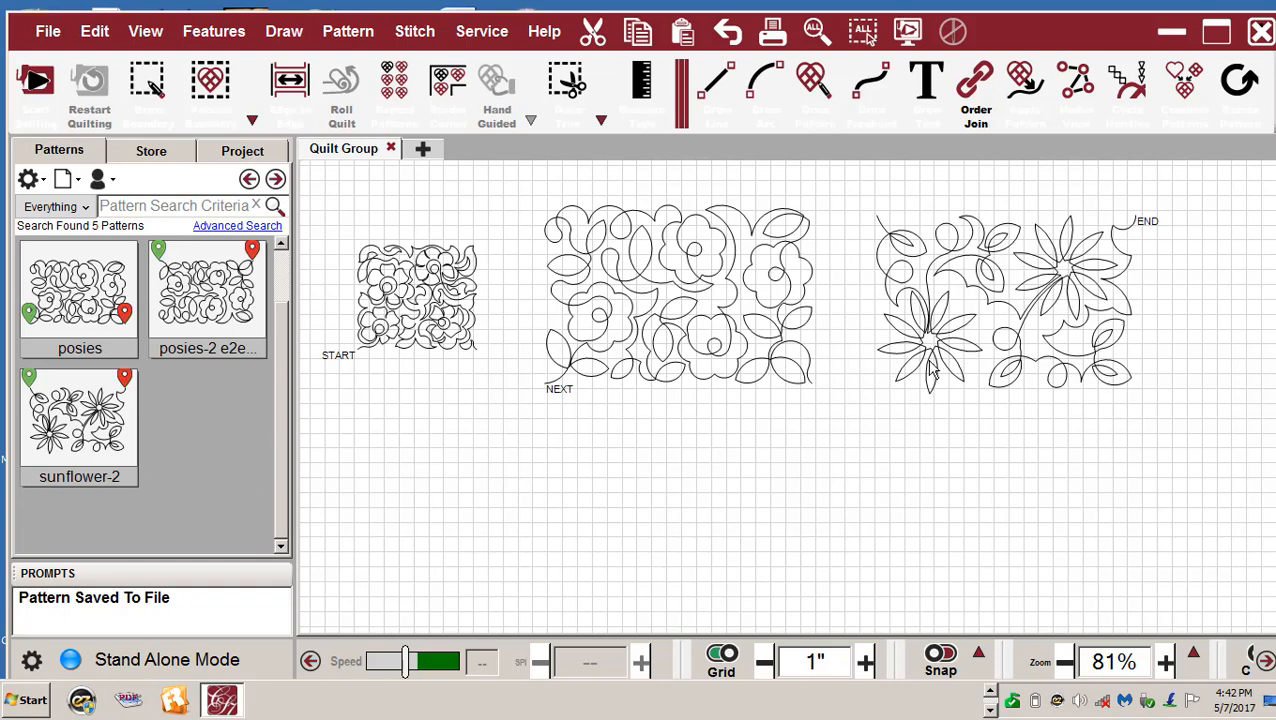
{"action": "left_click", "coordinate": [985, 305]}
- Flip the sunflower pattern vertically and bring up its Save Pattern settings
{"action": "right_click", "coordinate": [985, 305]}
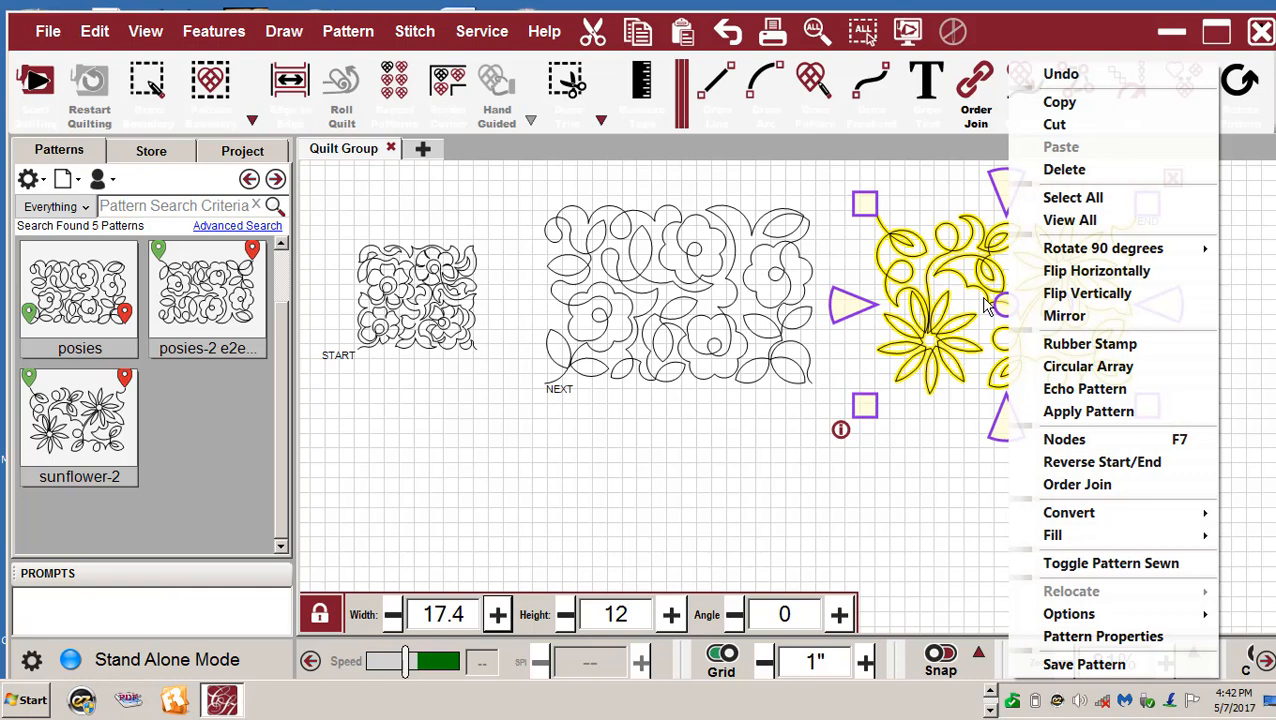
{"action": "left_click", "coordinate": [1066, 293]}
{"action": "right_click", "coordinate": [958, 292]}
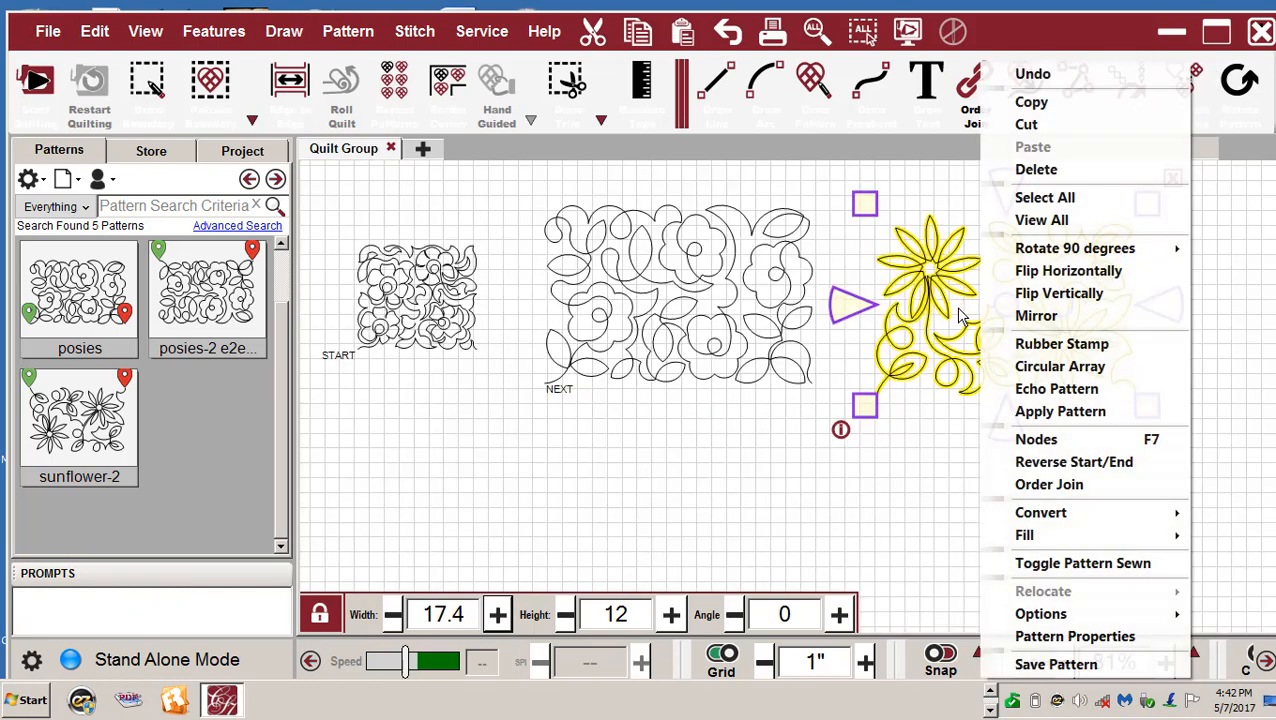
{"action": "left_click", "coordinate": [1077, 673]}
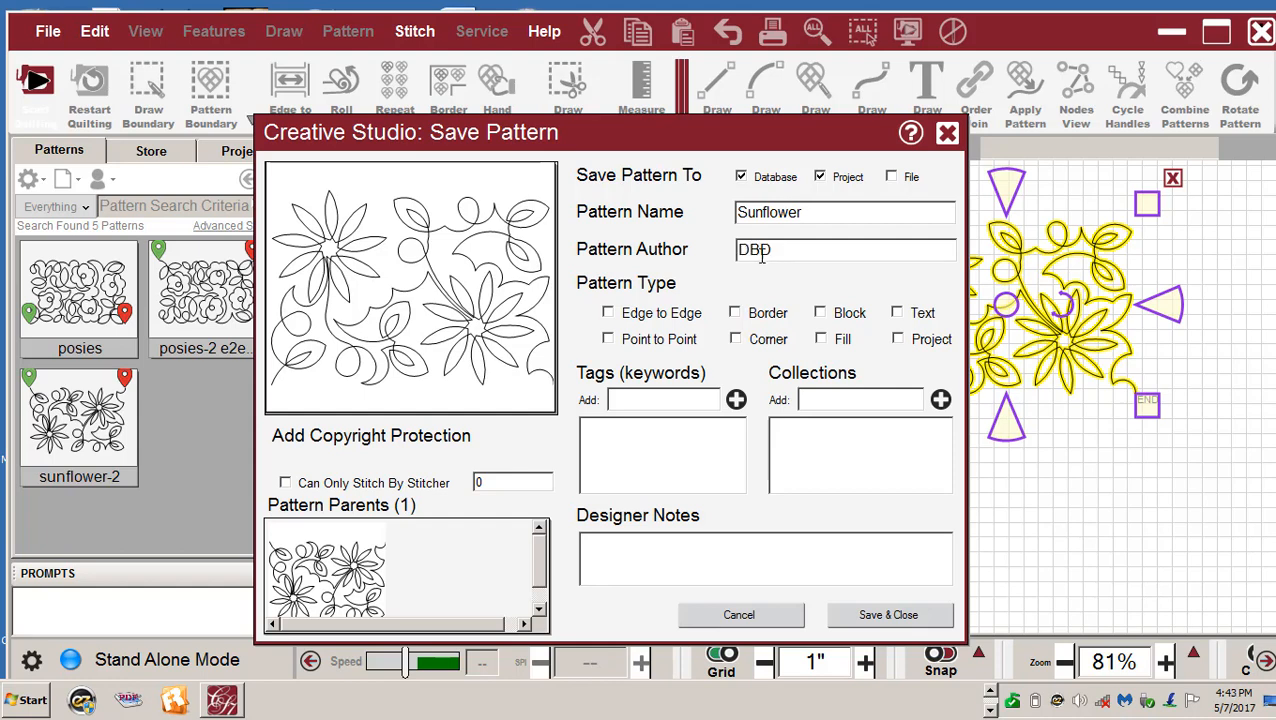
- Save 'Sunflower' as Edge to Edge to database, project and a .gqp file, then deselect it
{"action": "left_click", "coordinate": [608, 313]}
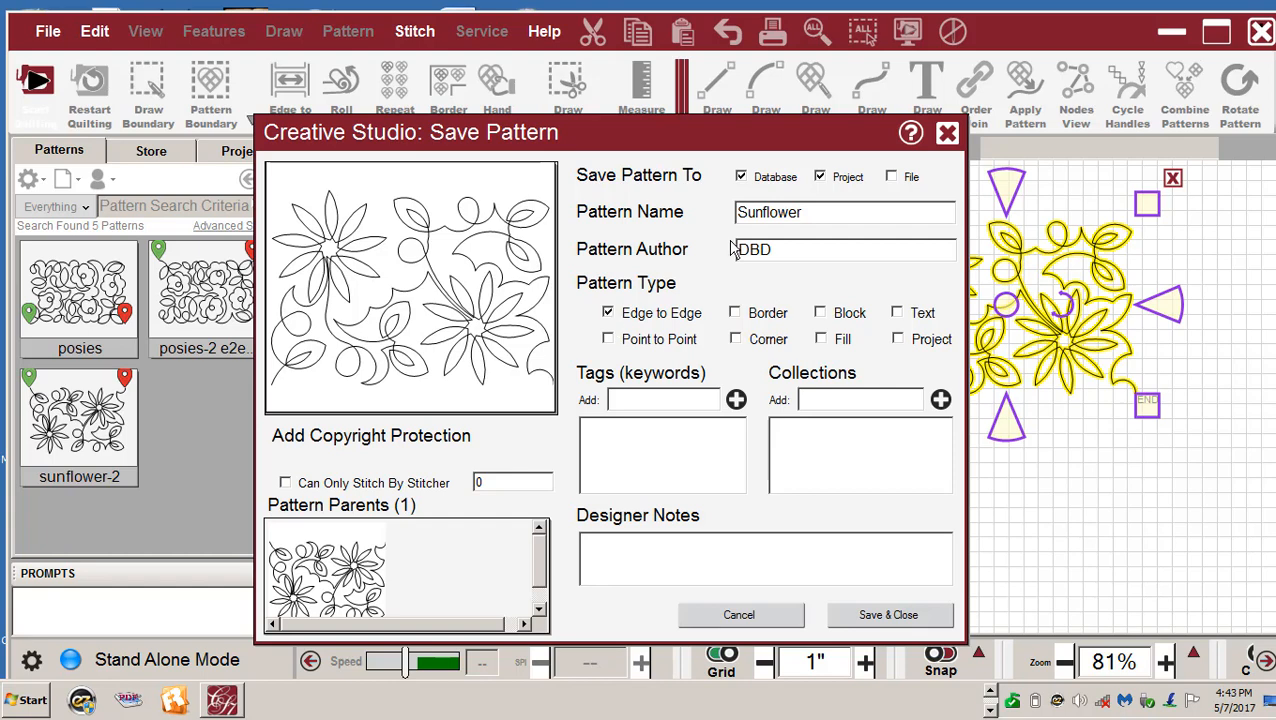
{"action": "left_click", "coordinate": [891, 177]}
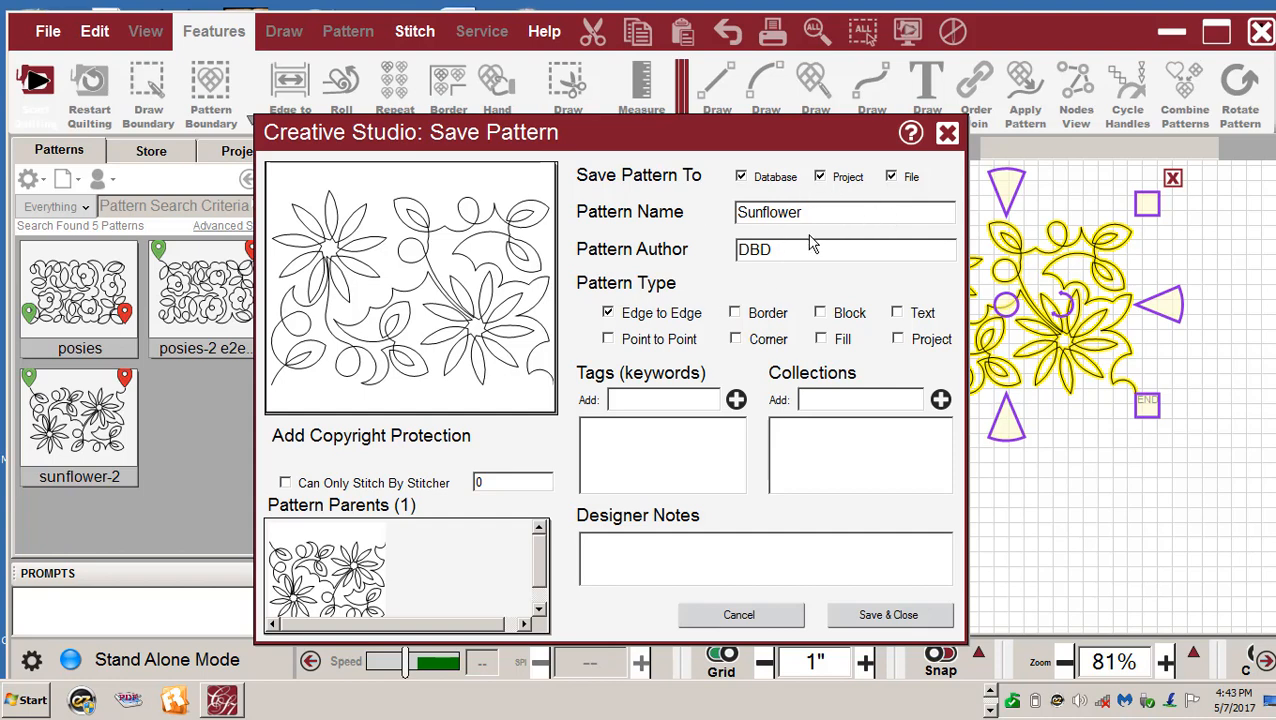
{"action": "left_click", "coordinate": [889, 616]}
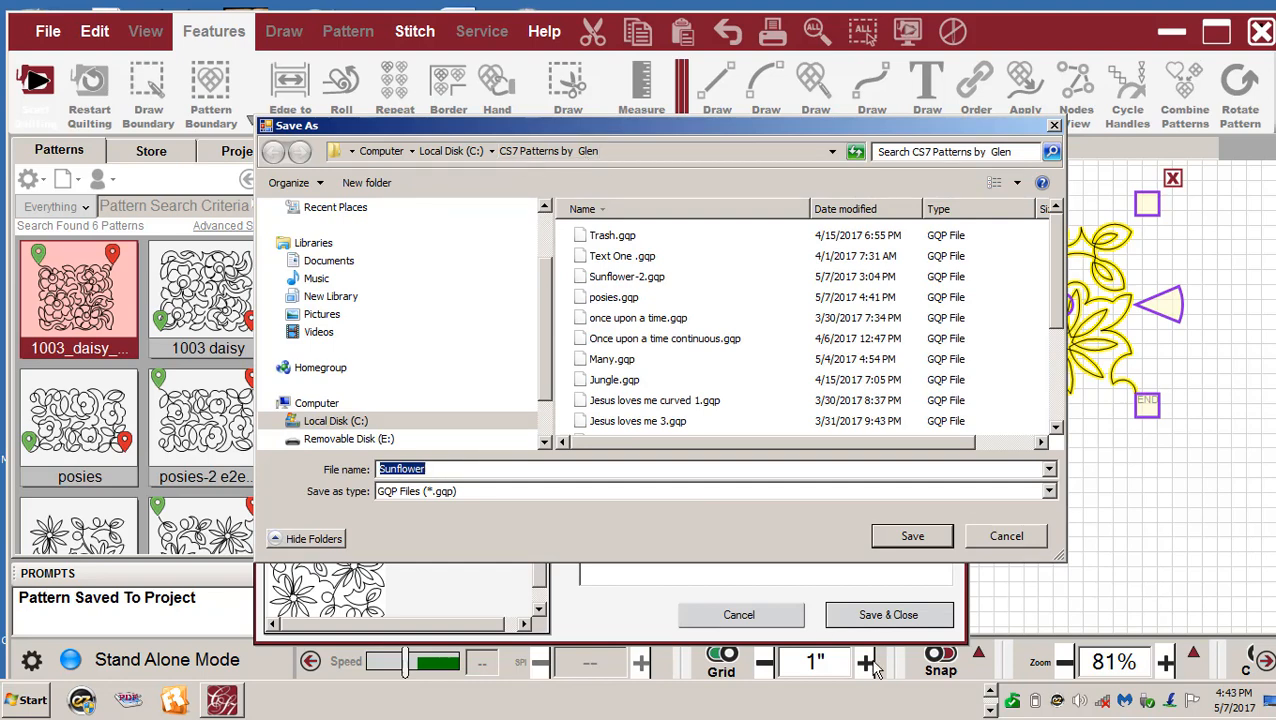
{"action": "left_click", "coordinate": [912, 537]}
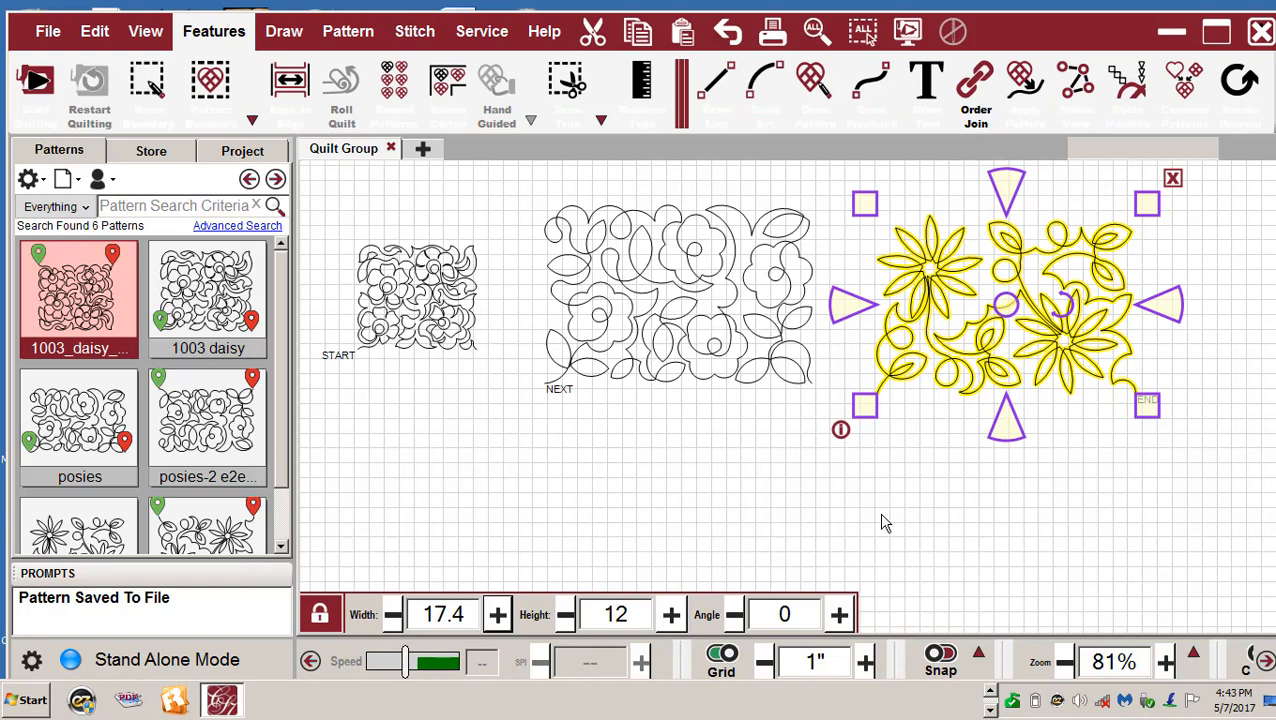
{"action": "left_click", "coordinate": [983, 550]}
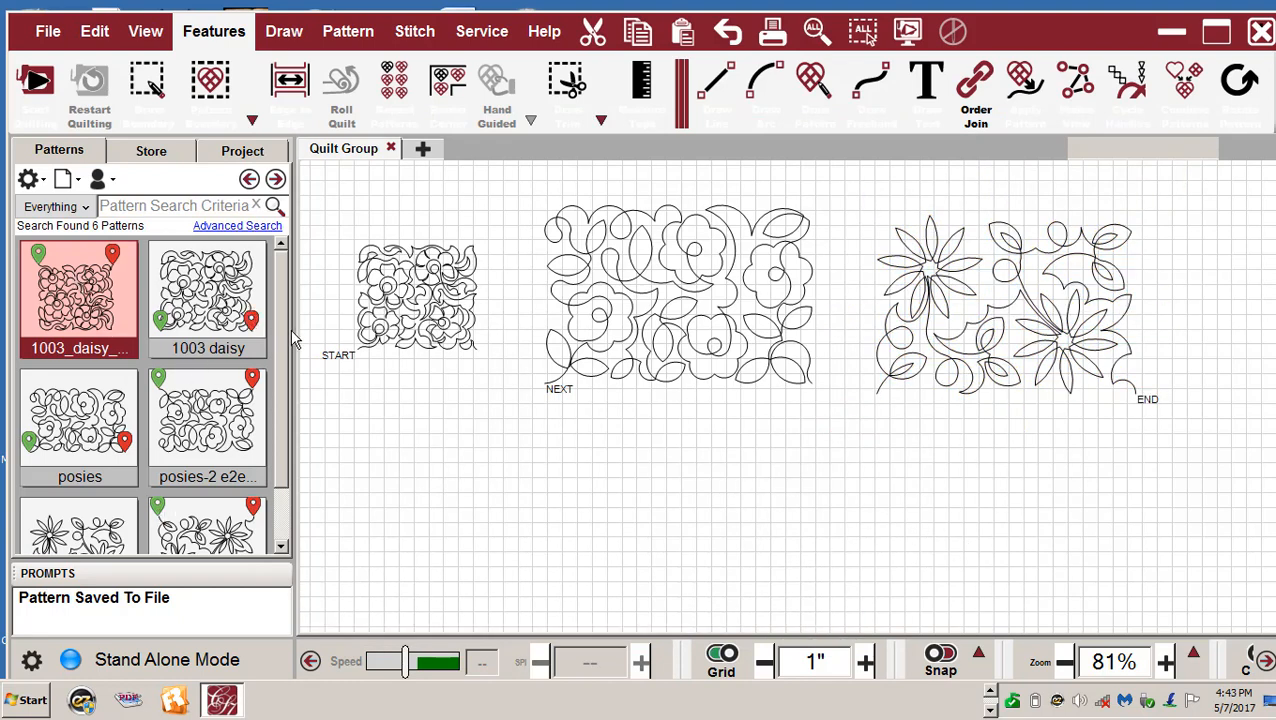
- Show the Project tab's pattern list containing Sunflower and posies
{"action": "left_click_drag", "start_coordinate": [283, 337], "coordinate": [293, 454]}
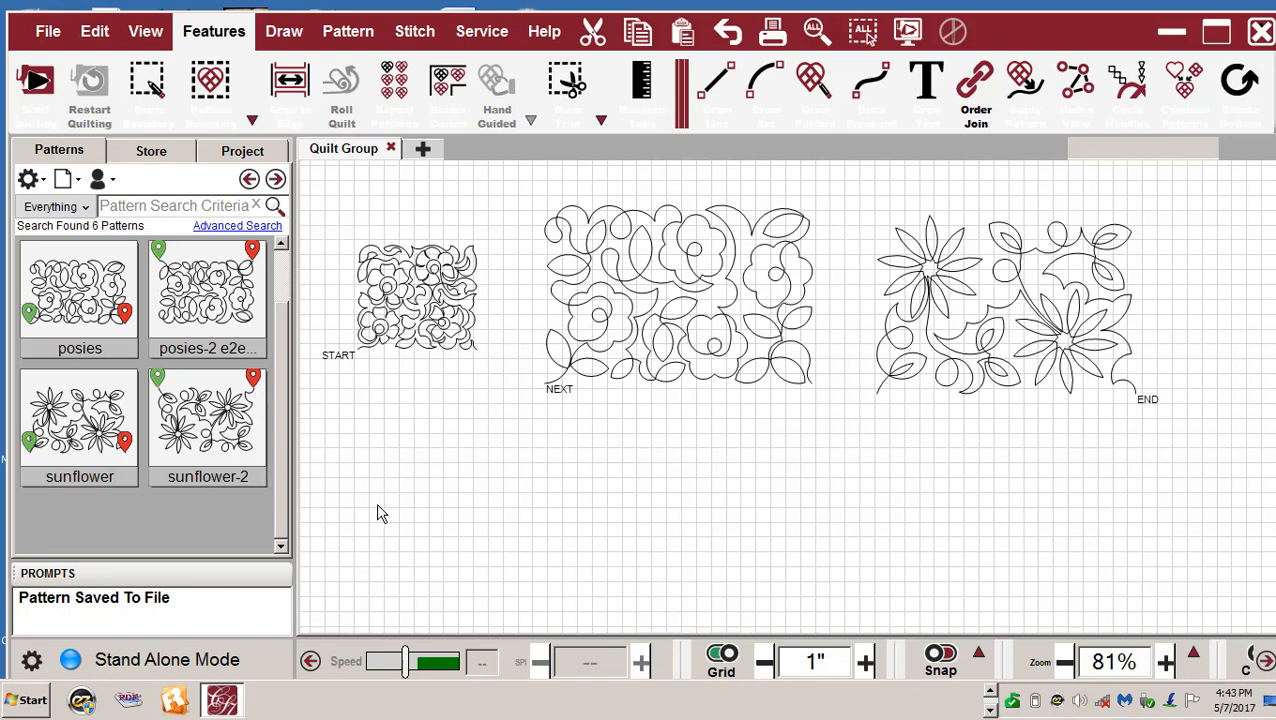
{"action": "left_click", "coordinate": [236, 158]}
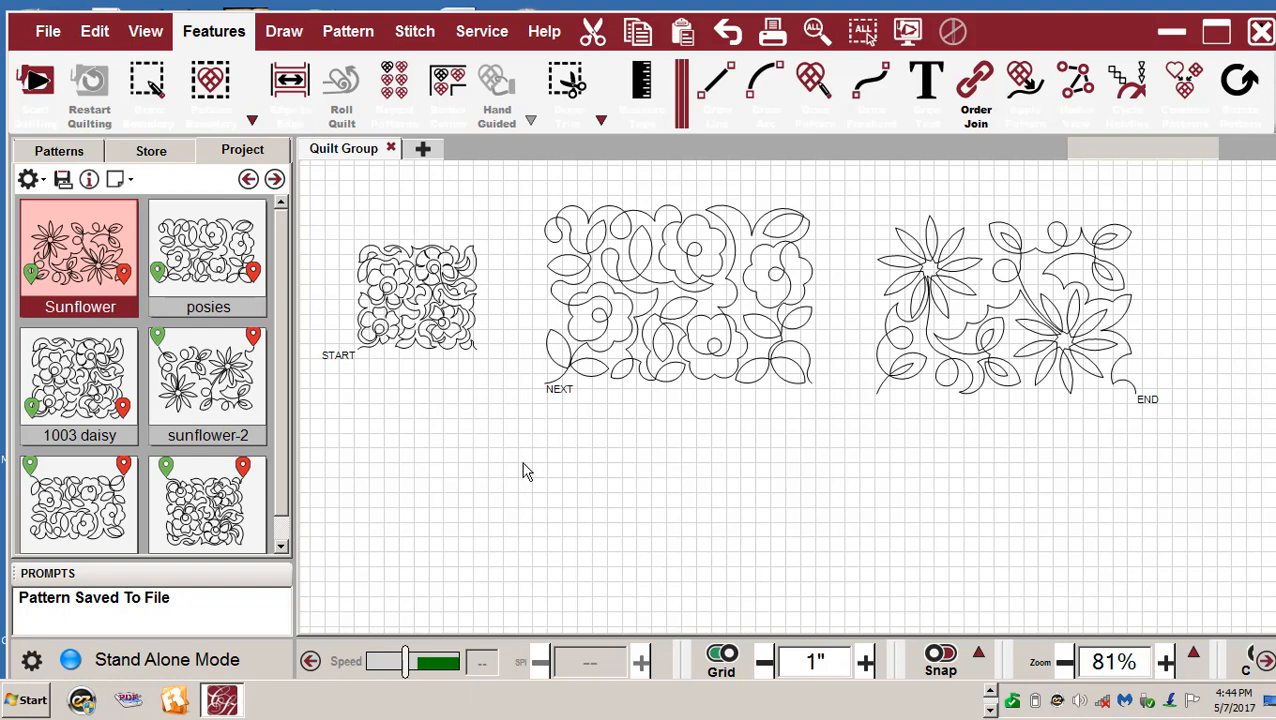
- Select posies, 1003 daisy and Sunflower in the project list, then close the pattern and placement menus unchanged
{"action": "left_click", "coordinate": [211, 258]}
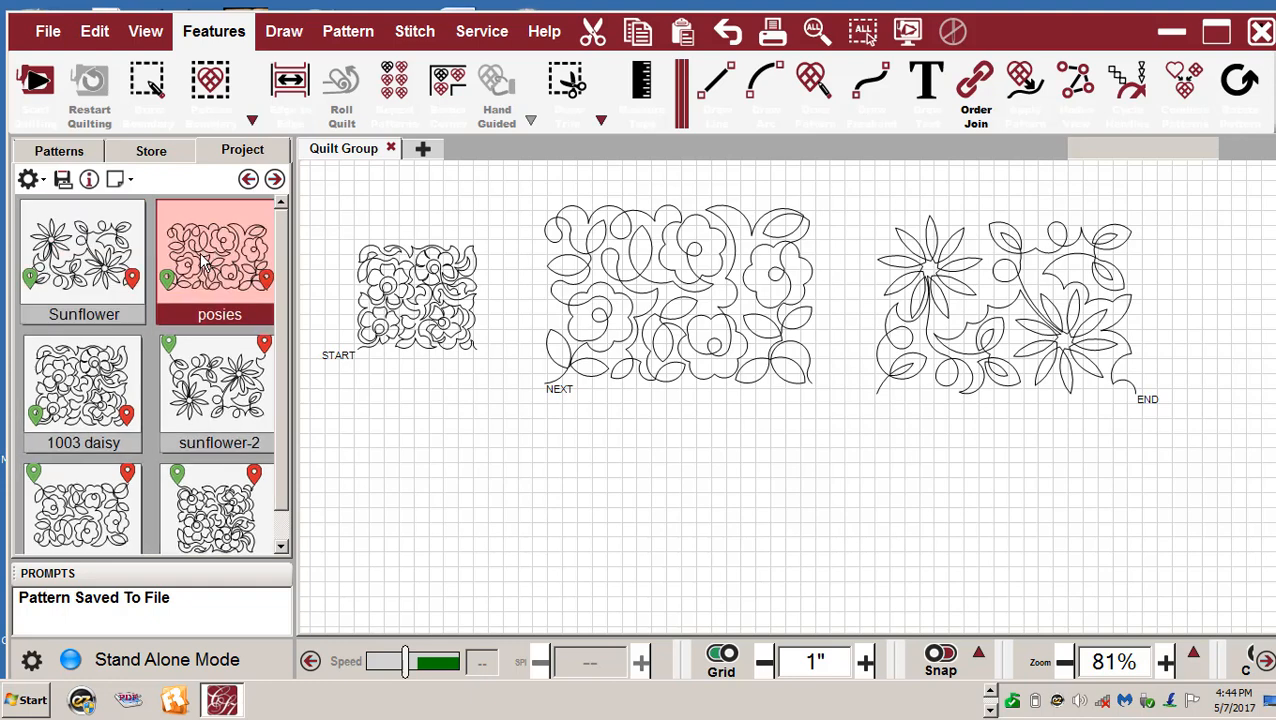
{"action": "left_click", "coordinate": [88, 412]}
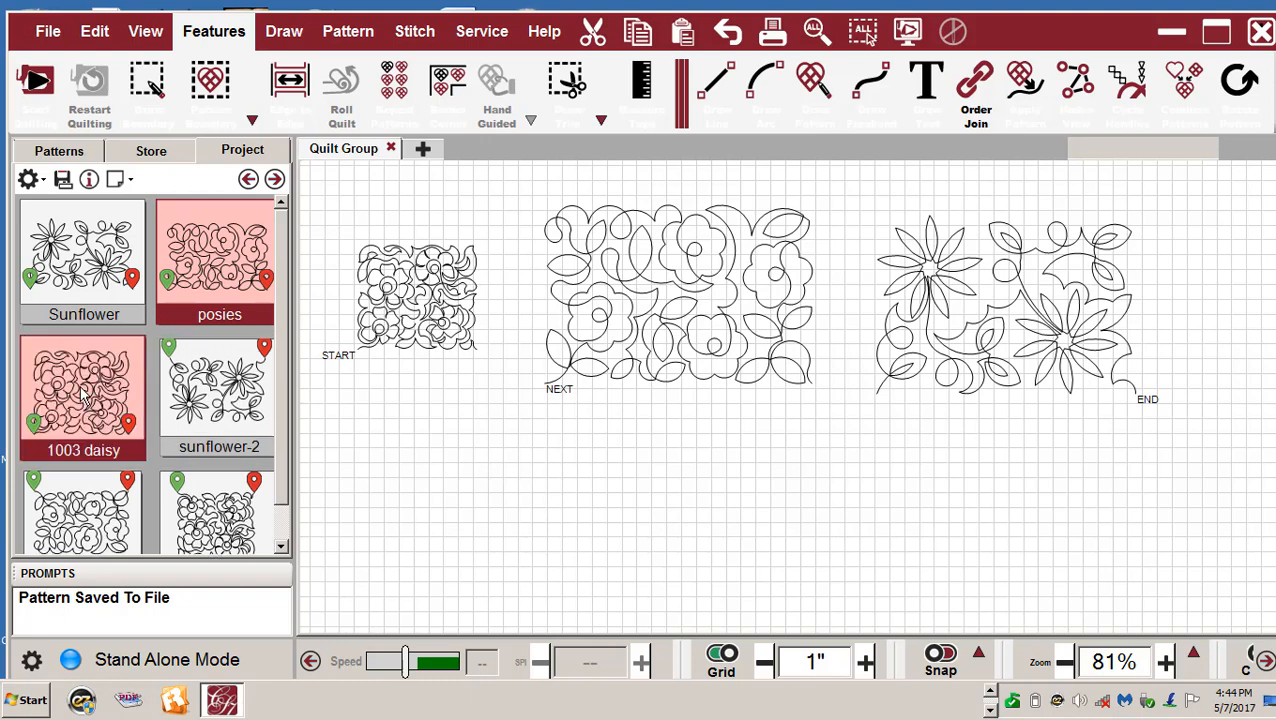
{"action": "mouse_move", "coordinate": [283, 460]}
{"action": "left_mouse_down"}
{"action": "mouse_move", "coordinate": [284, 510]}
{"action": "mouse_move", "coordinate": [281, 458]}
{"action": "left_mouse_up"}
{"action": "left_click", "coordinate": [72, 258]}
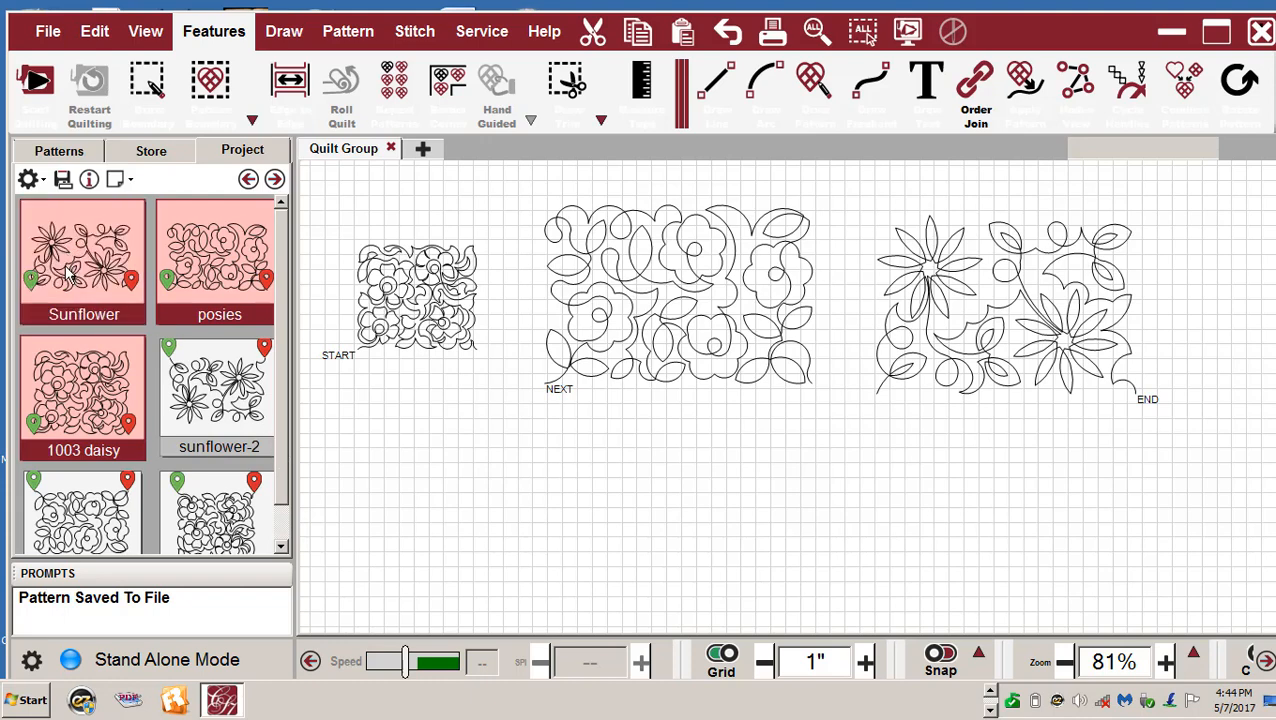
{"action": "right_click", "coordinate": [72, 266]}
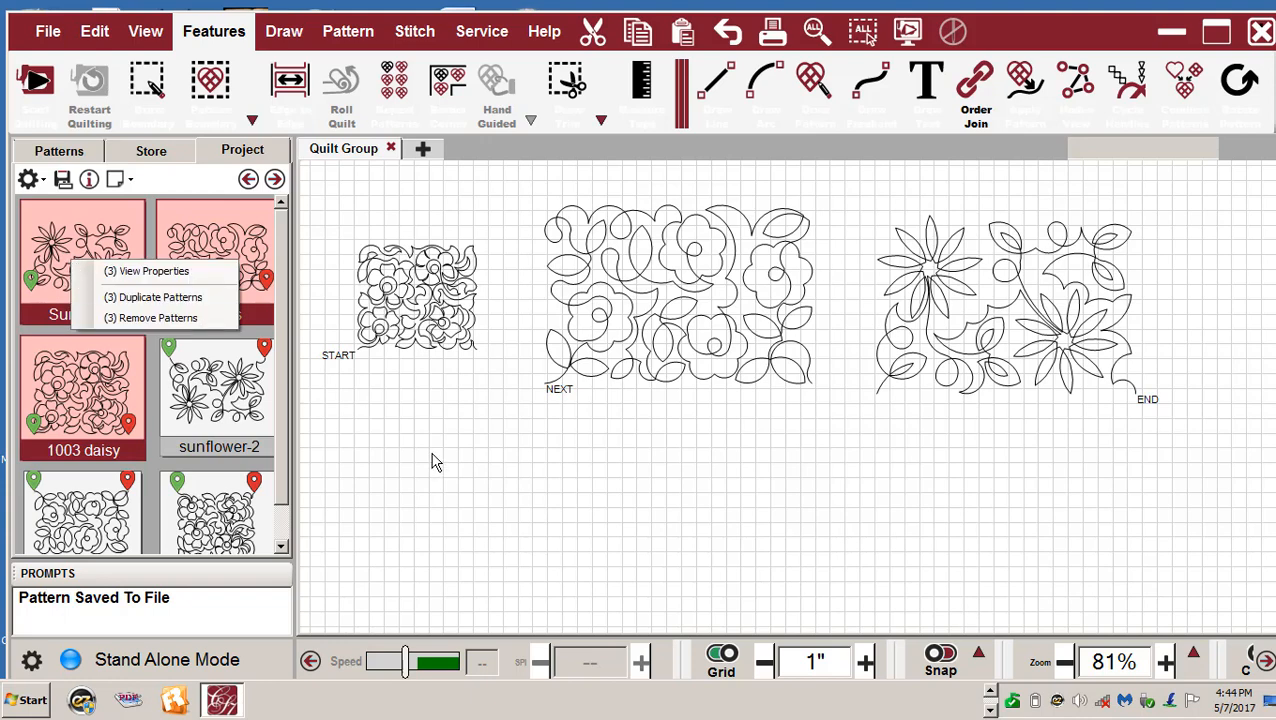
{"action": "left_click", "coordinate": [133, 185]}
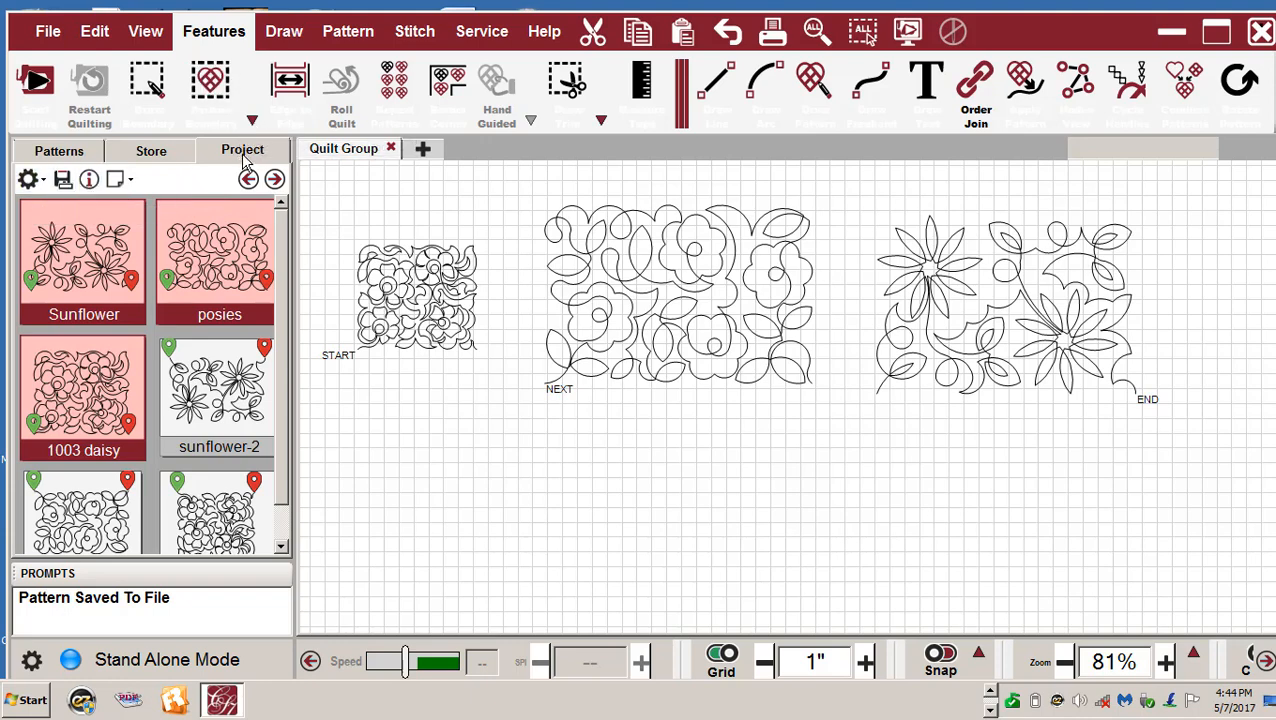
{"action": "left_click", "coordinate": [252, 119]}
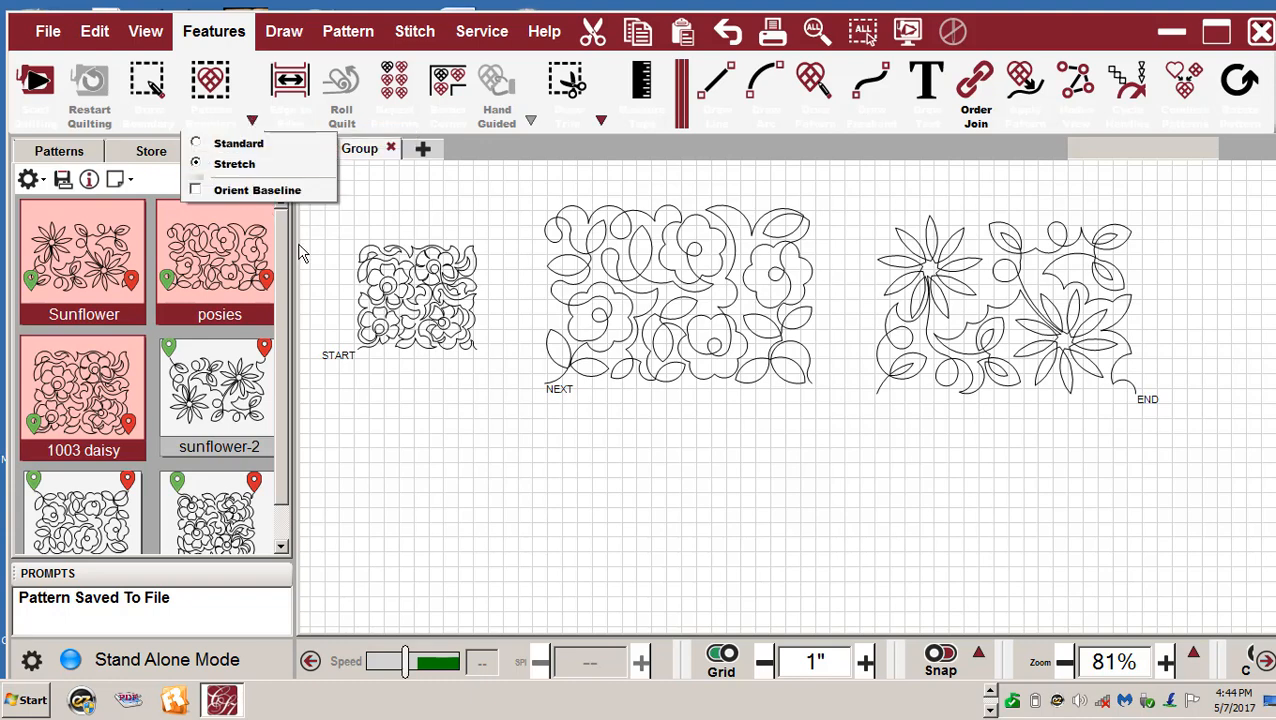
{"action": "left_click", "coordinate": [373, 384]}
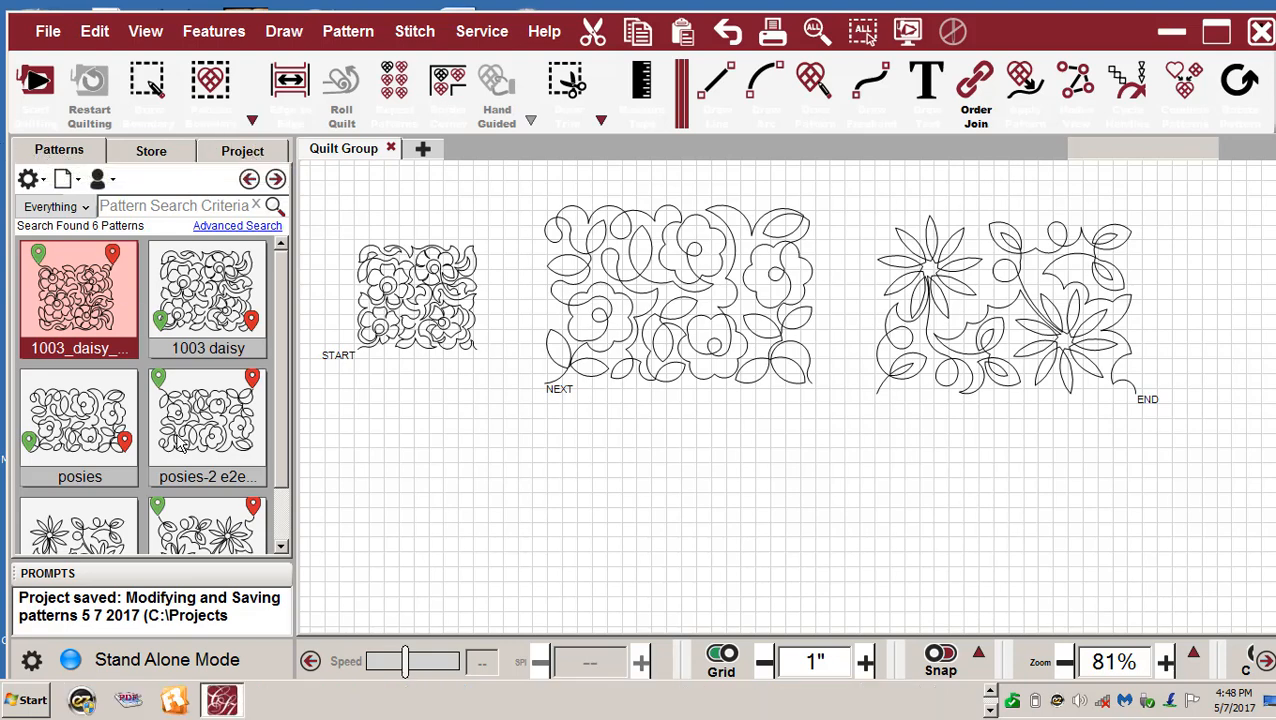
- Return to the project's pattern list and dismiss its options menu unchanged
{"action": "left_click_drag", "start_coordinate": [281, 453], "coordinate": [302, 539]}
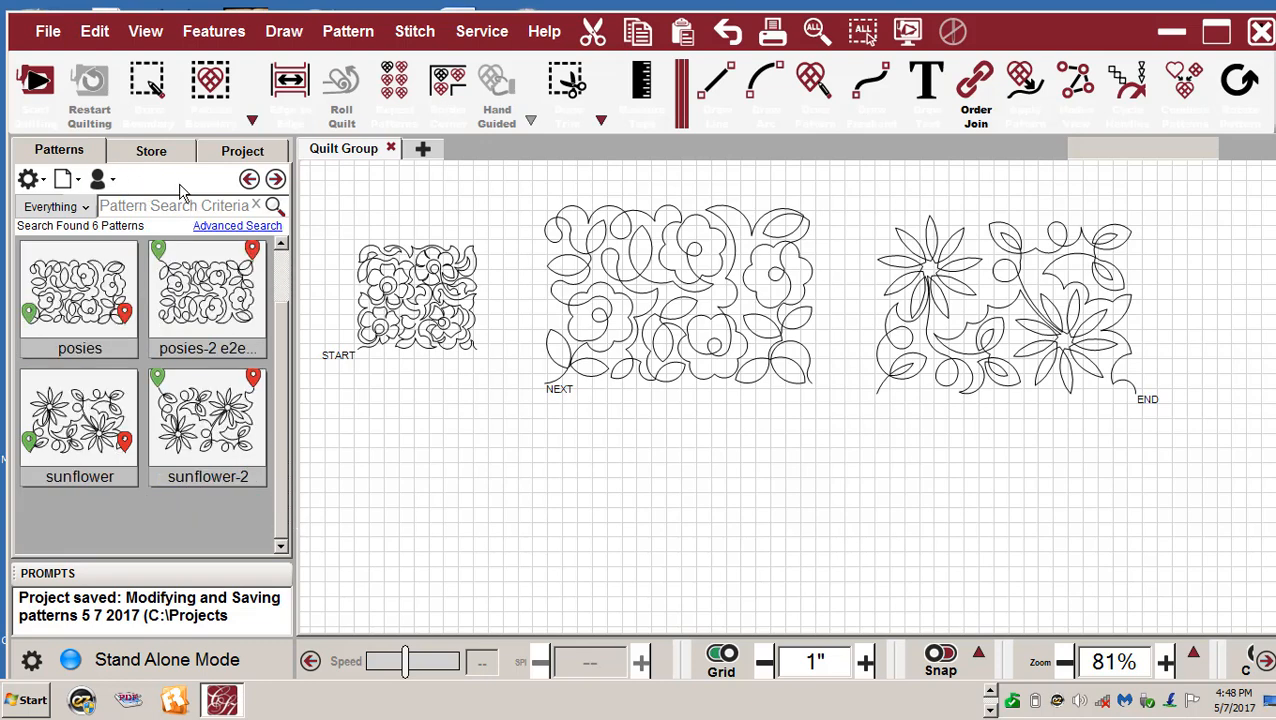
{"action": "left_click", "coordinate": [245, 149]}
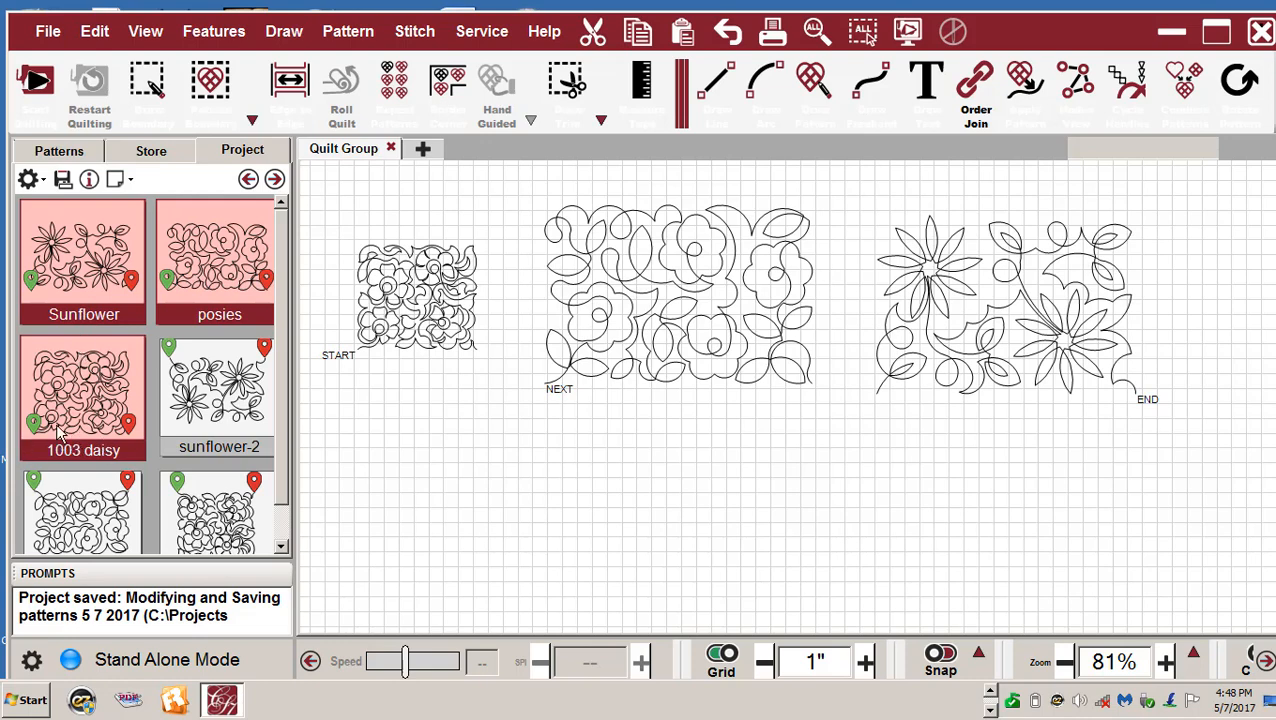
{"action": "scroll", "coordinate": [71, 378], "scroll_direction": "down", "scroll_amount": 1}
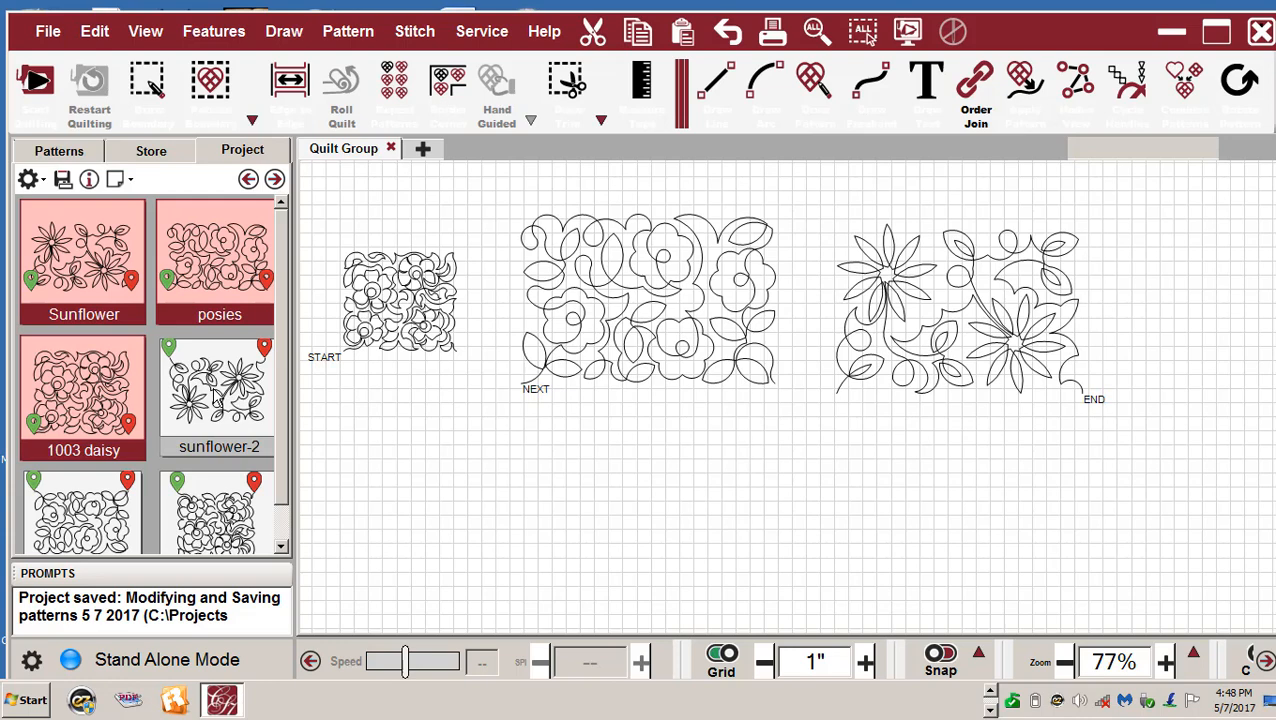
{"action": "right_click", "coordinate": [214, 396]}
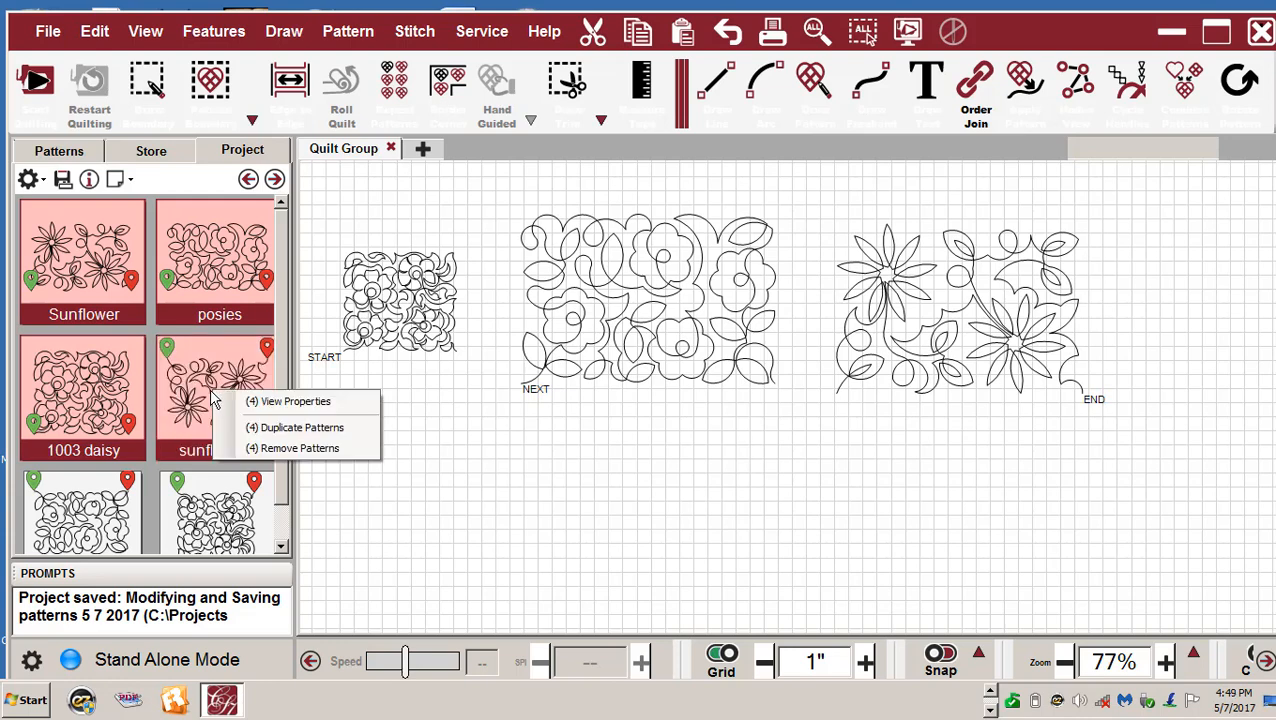
{"action": "left_click", "coordinate": [572, 514]}
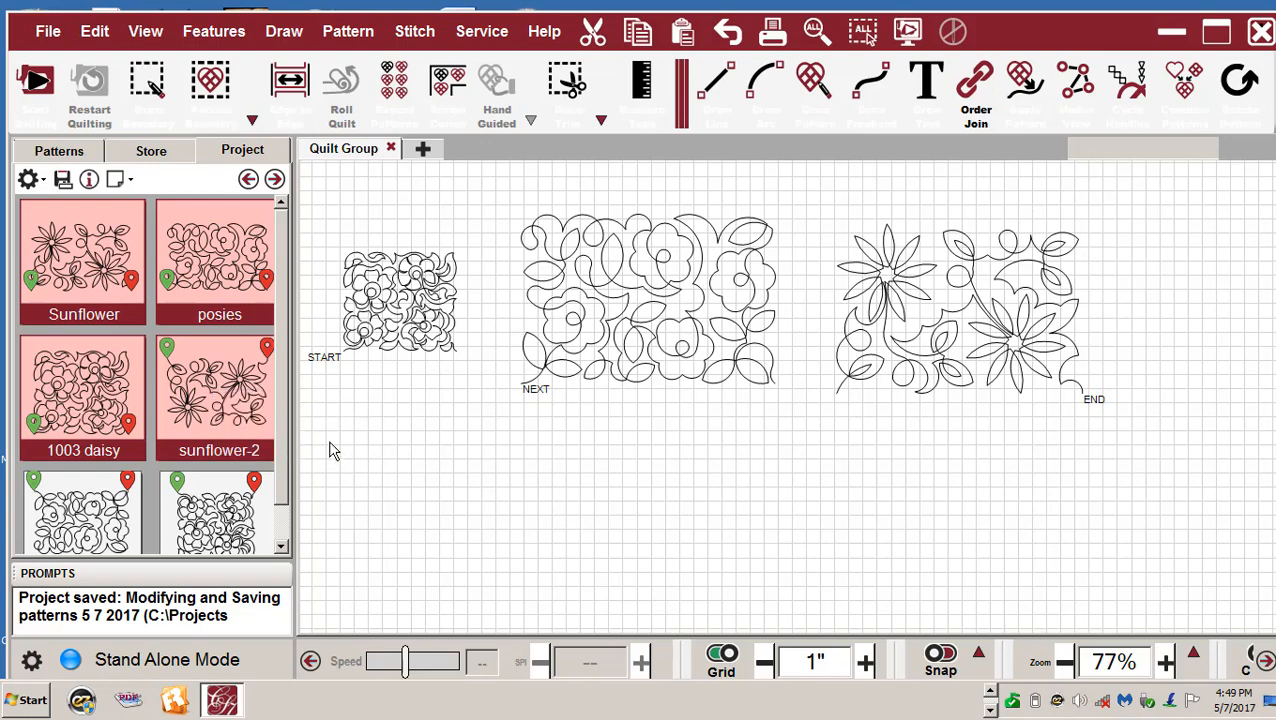
- Remove sunflower-2 and the two lower patterns from the project, then view the pattern database
{"action": "left_click", "coordinate": [185, 398]}
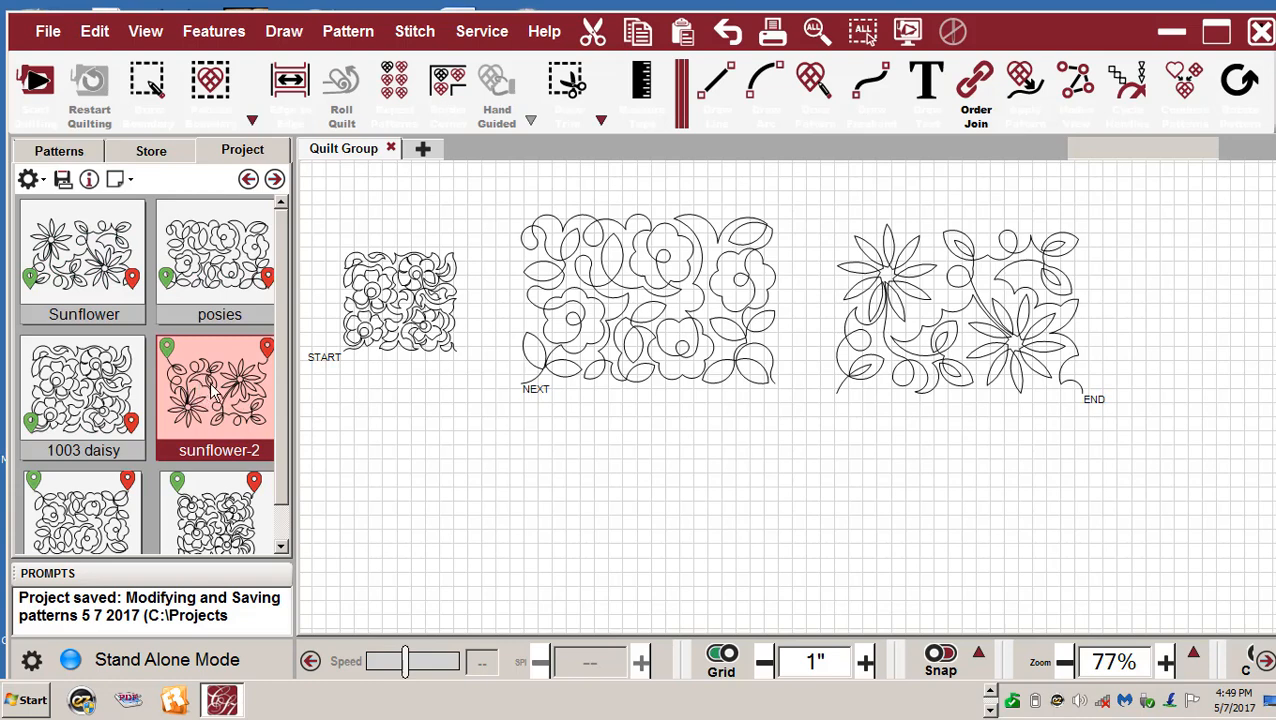
{"action": "left_click", "coordinate": [90, 515], "text": "ctrl"}
{"action": "left_click", "coordinate": [193, 516], "text": "ctrl"}
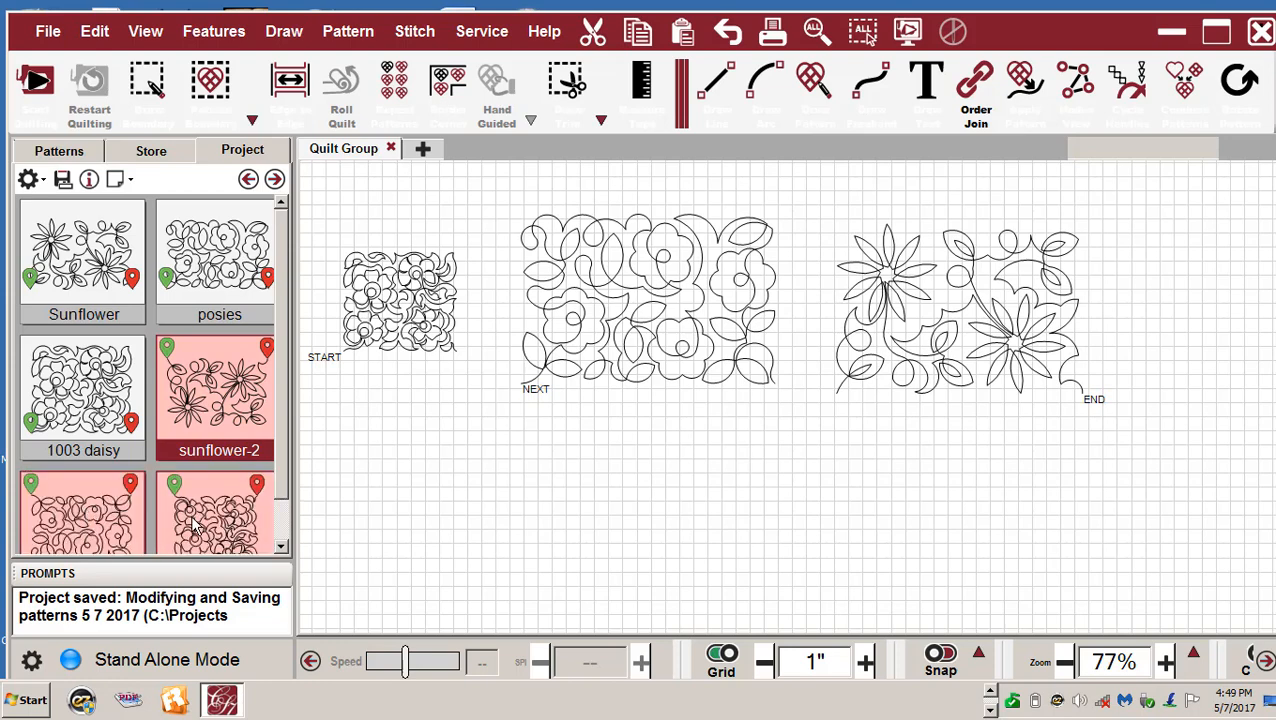
{"action": "right_click", "coordinate": [204, 409]}
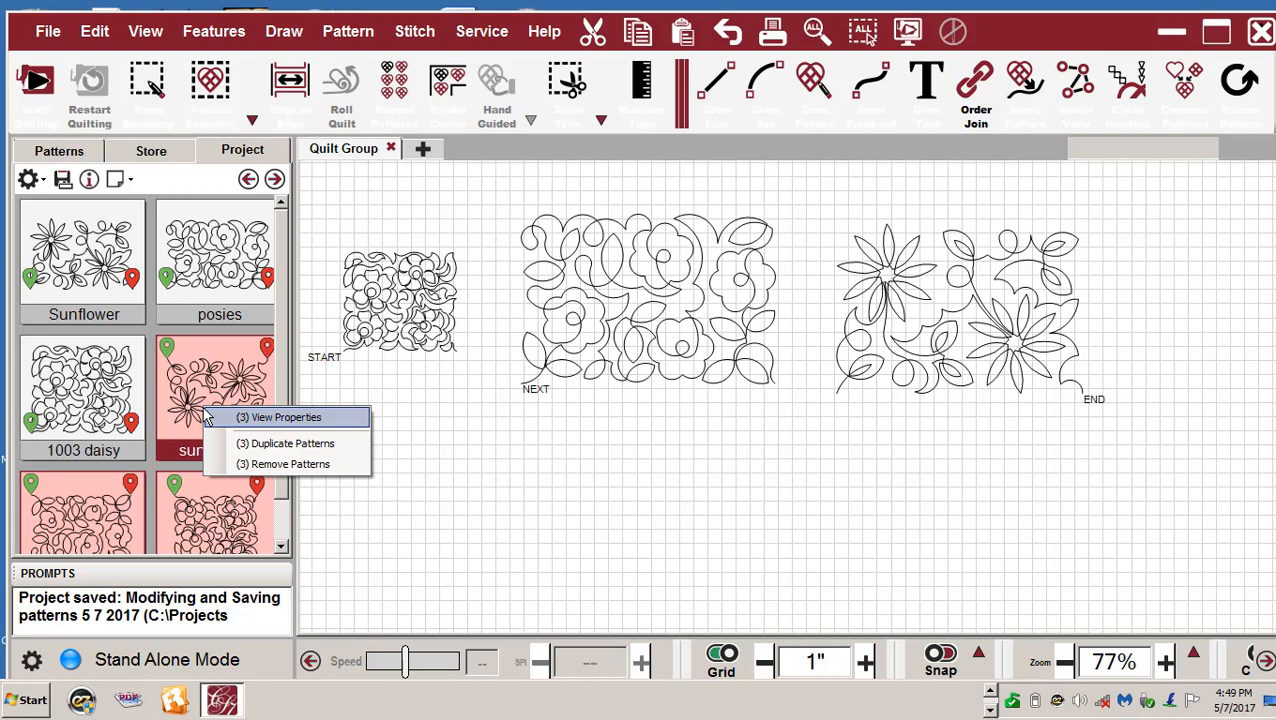
{"action": "left_click", "coordinate": [285, 466]}
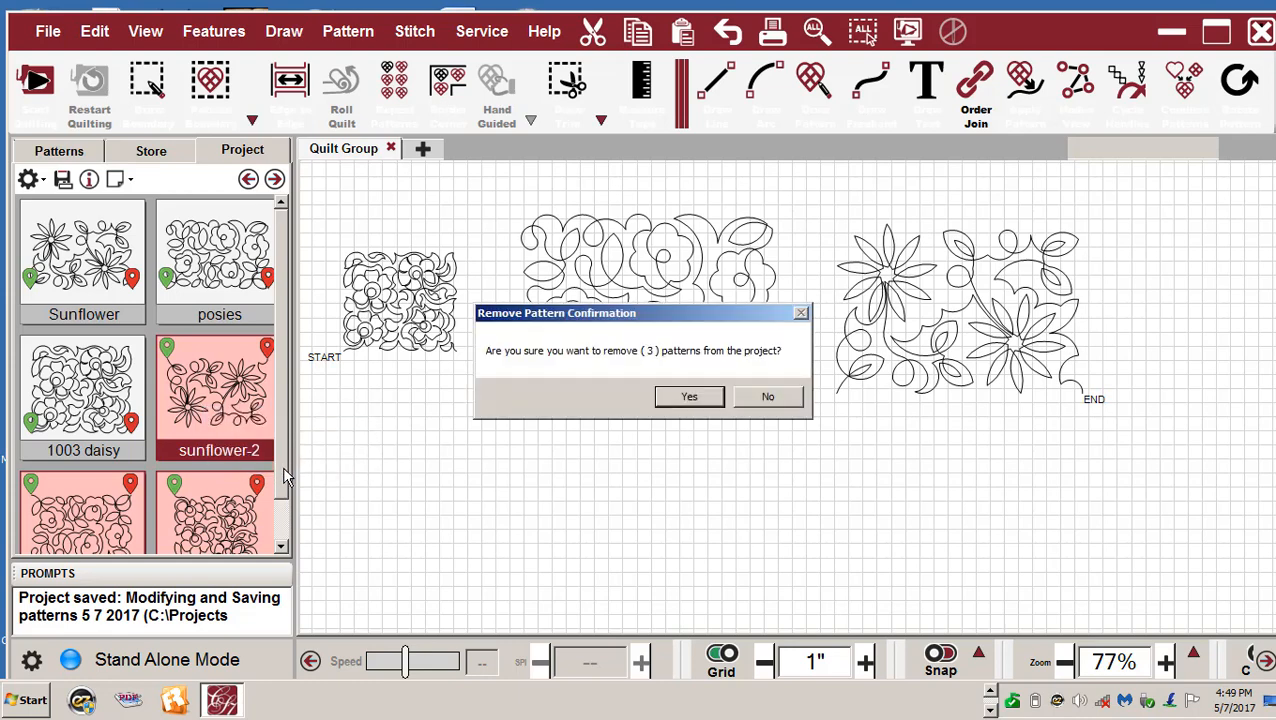
{"action": "left_click", "coordinate": [689, 397]}
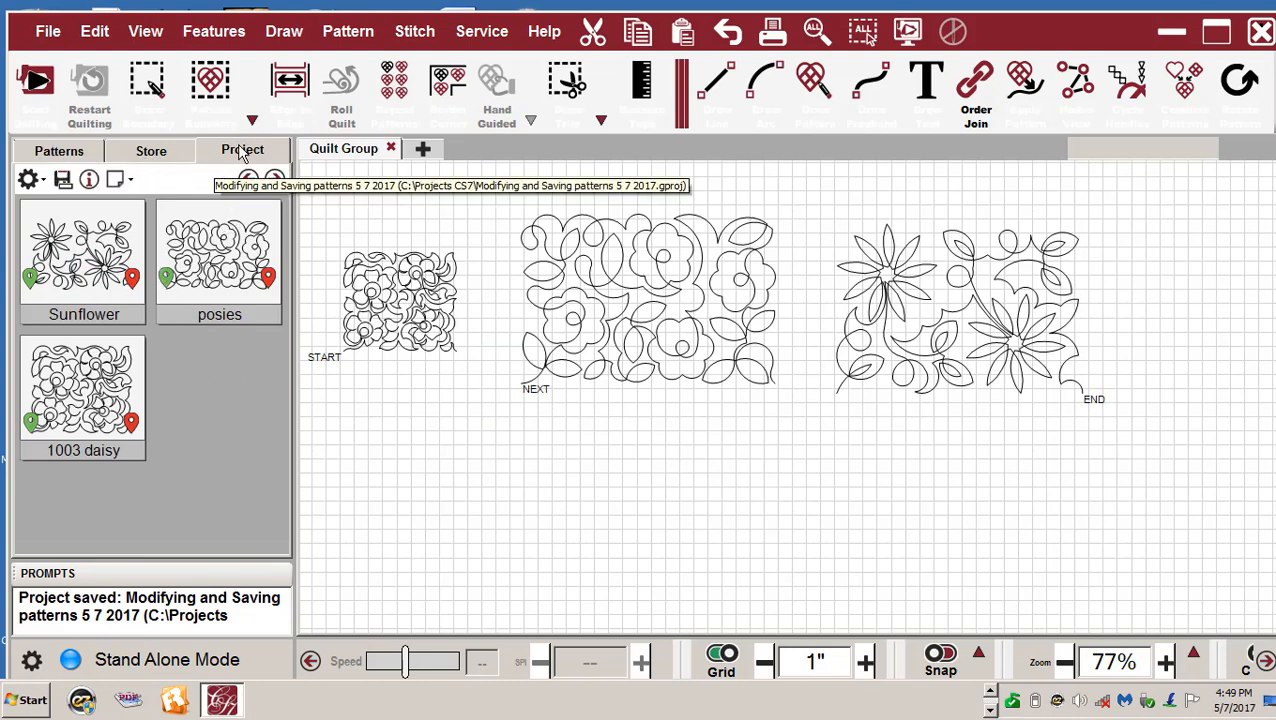
{"action": "left_click", "coordinate": [42, 158]}
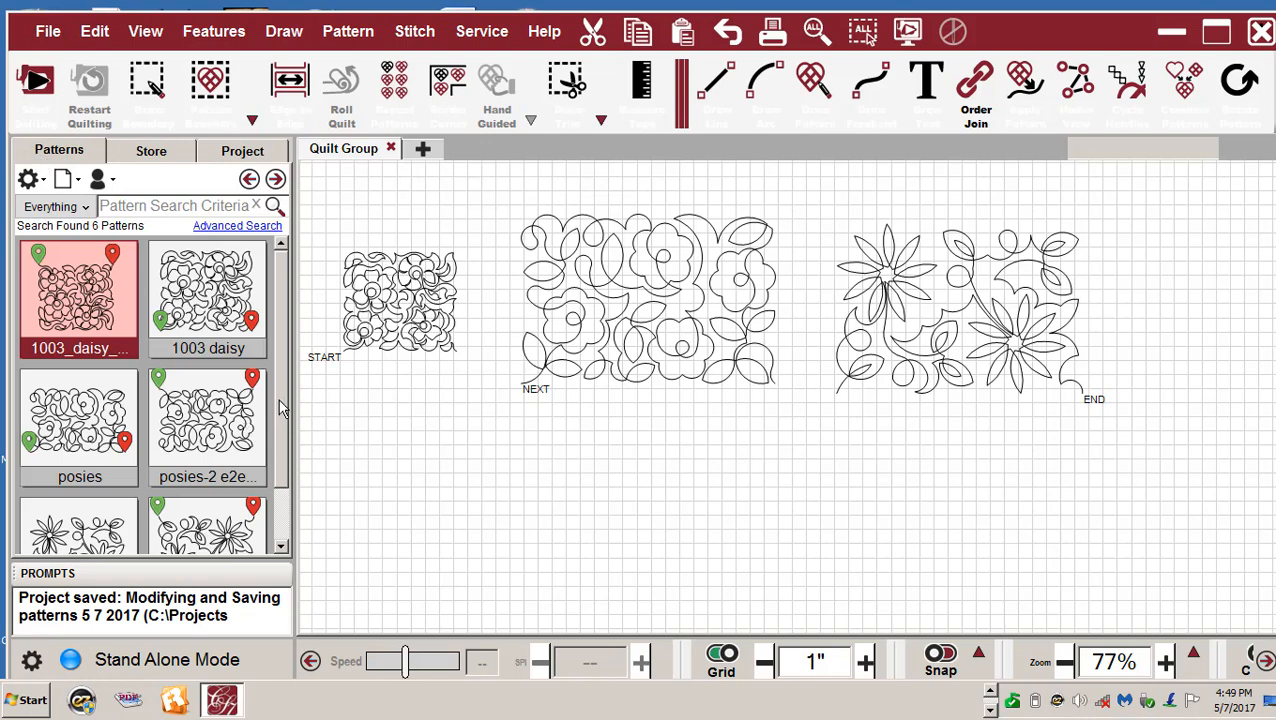
- Select all six patterns in the database and delete them, confirming with Yes
{"action": "left_click_drag", "start_coordinate": [281, 398], "coordinate": [293, 450]}
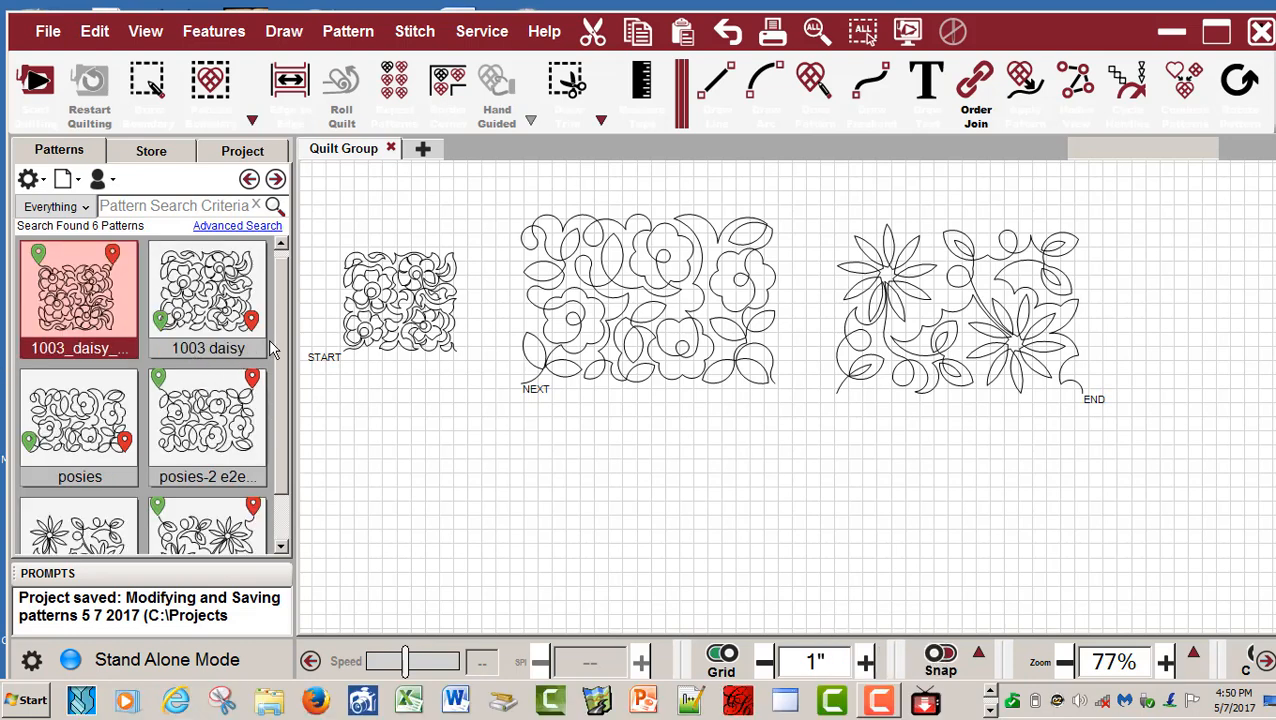
{"action": "left_click", "coordinate": [242, 151]}
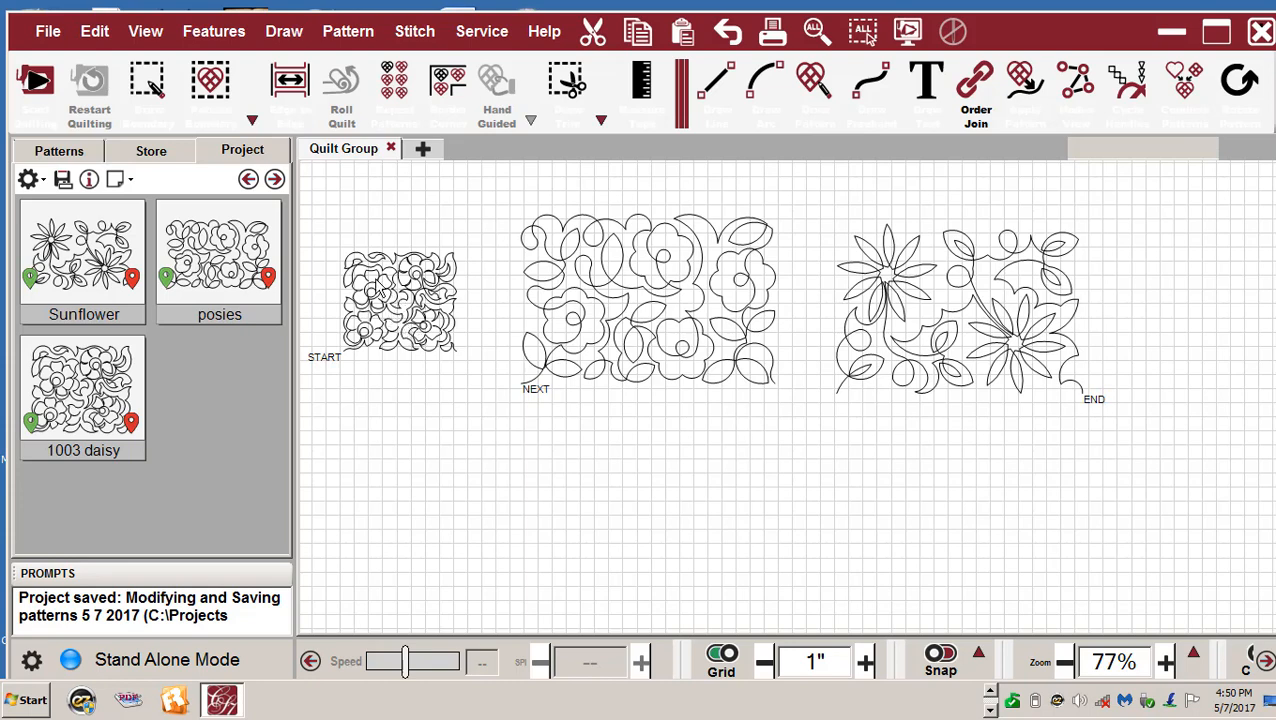
{"action": "left_click", "coordinate": [51, 155]}
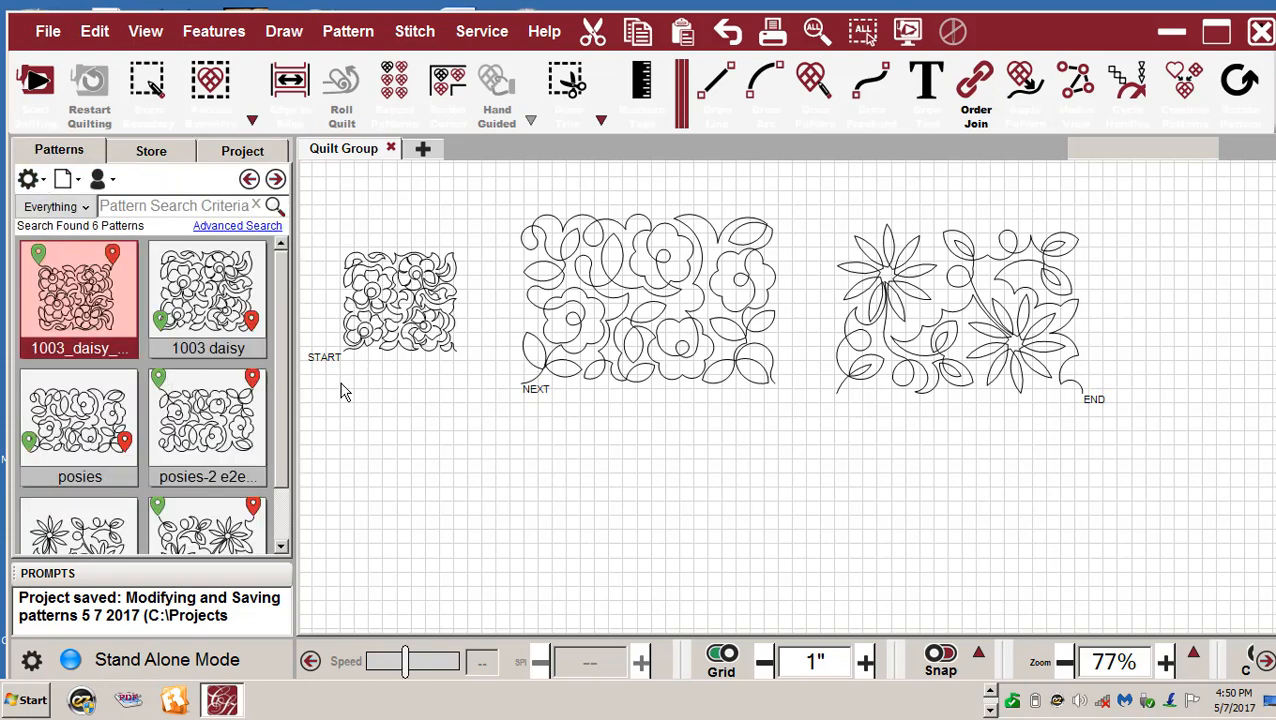
{"action": "left_click", "coordinate": [224, 543], "text": "shift"}
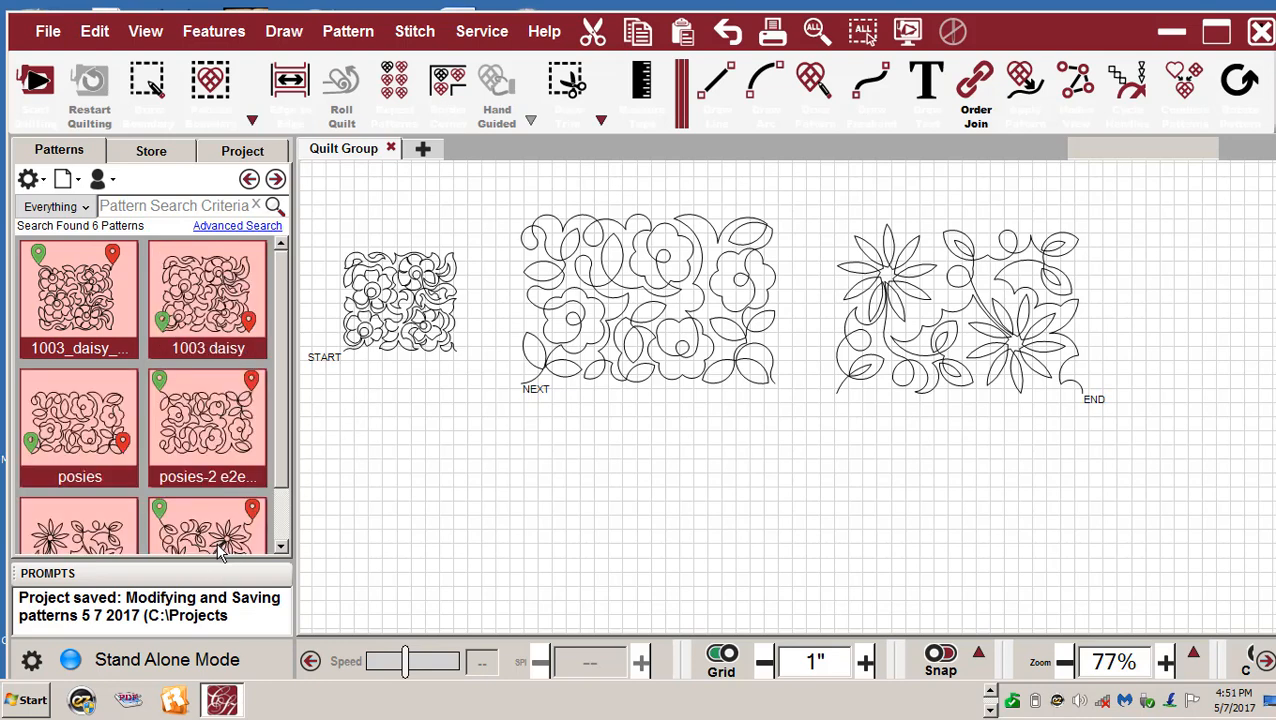
{"action": "right_click", "coordinate": [176, 426]}
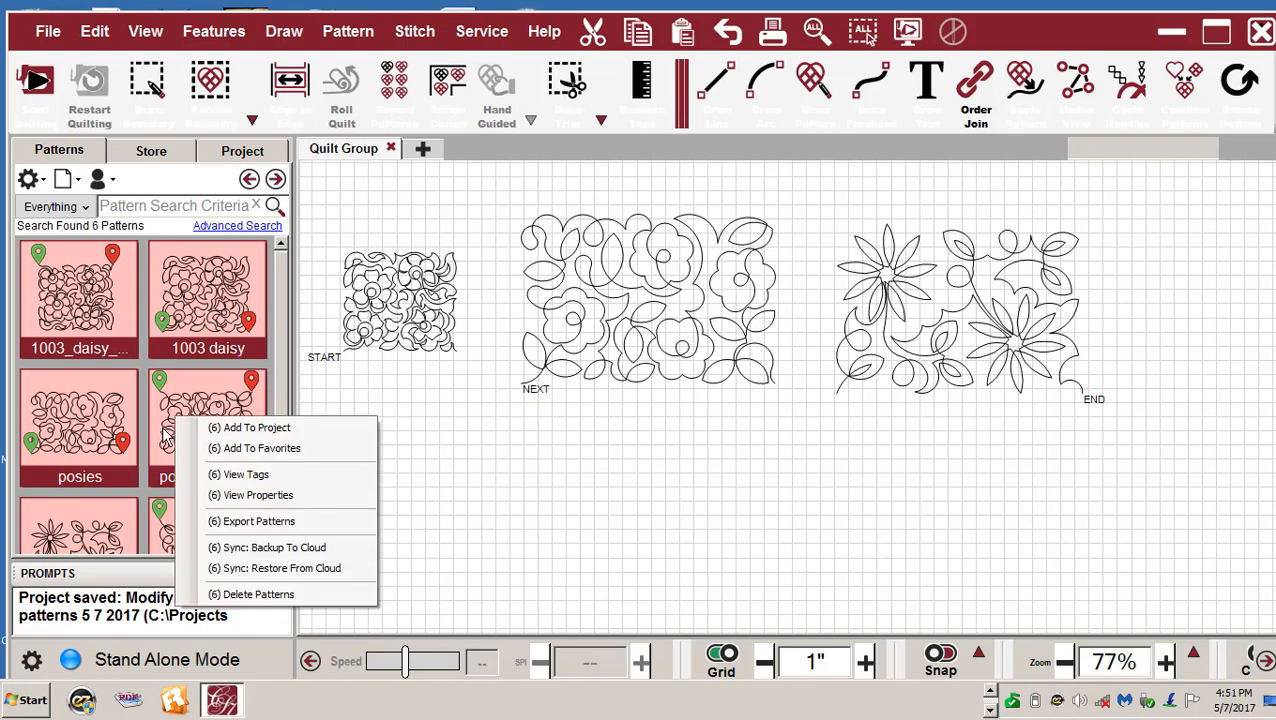
{"action": "left_click", "coordinate": [250, 594]}
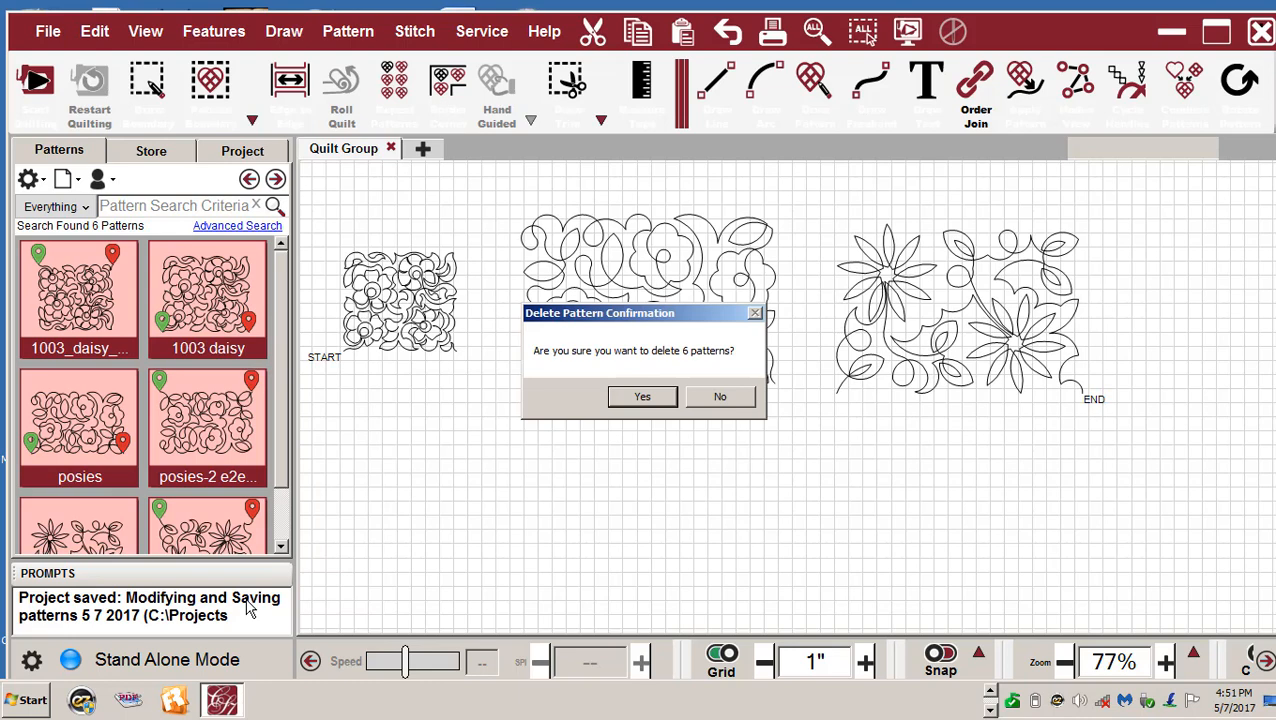
{"action": "left_click", "coordinate": [643, 396]}
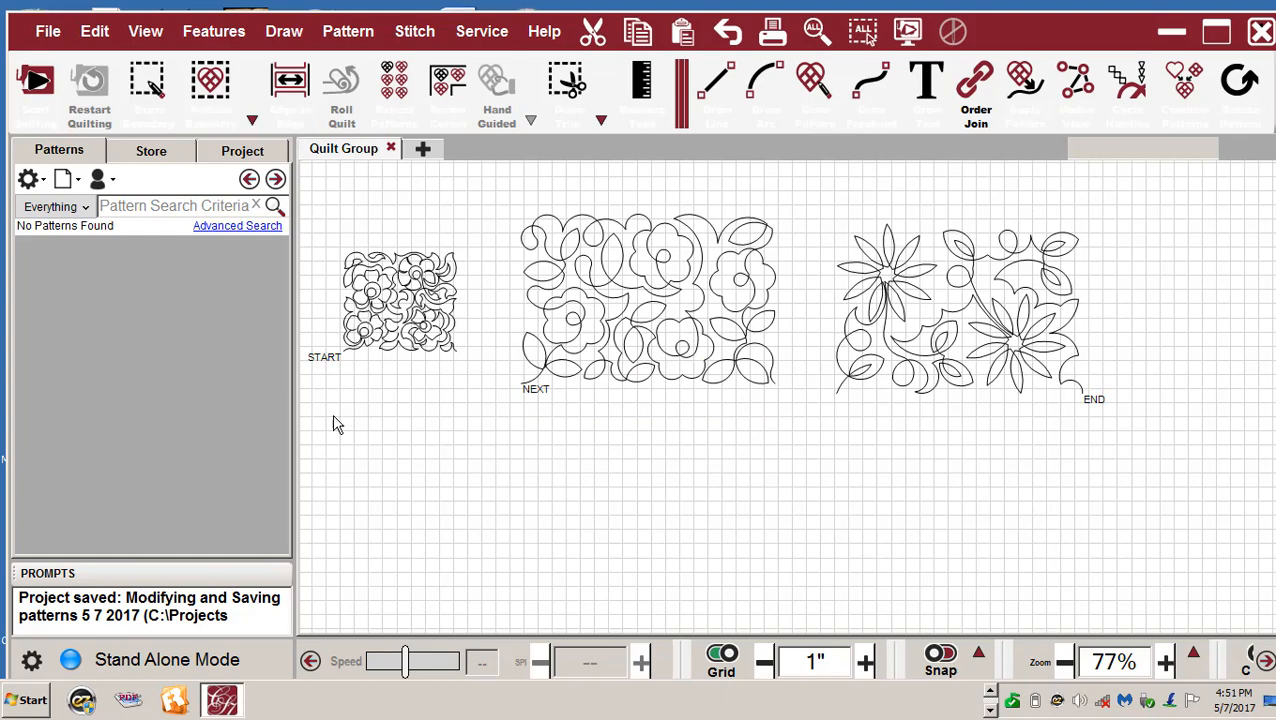
- Verify the pattern database is empty, then return to the project list of Sunflower, posies and 1003 daisy
{"action": "left_click", "coordinate": [240, 150]}
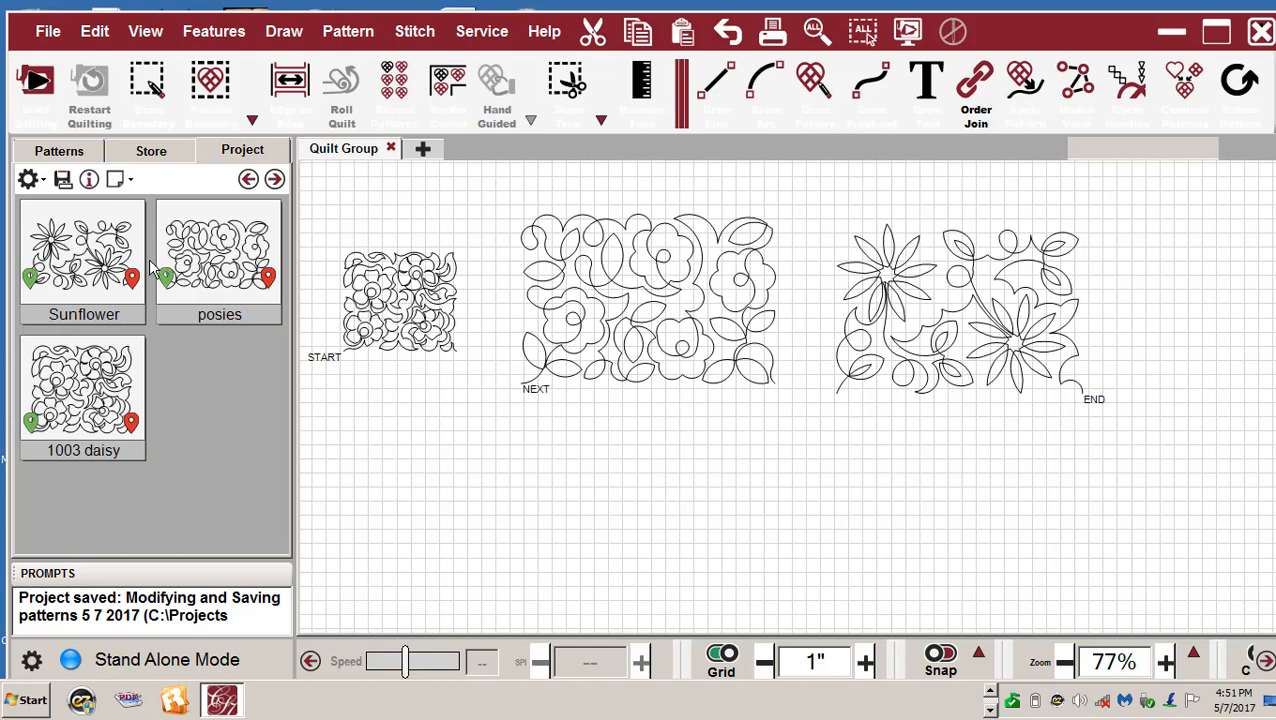
{"action": "left_click", "coordinate": [58, 152]}
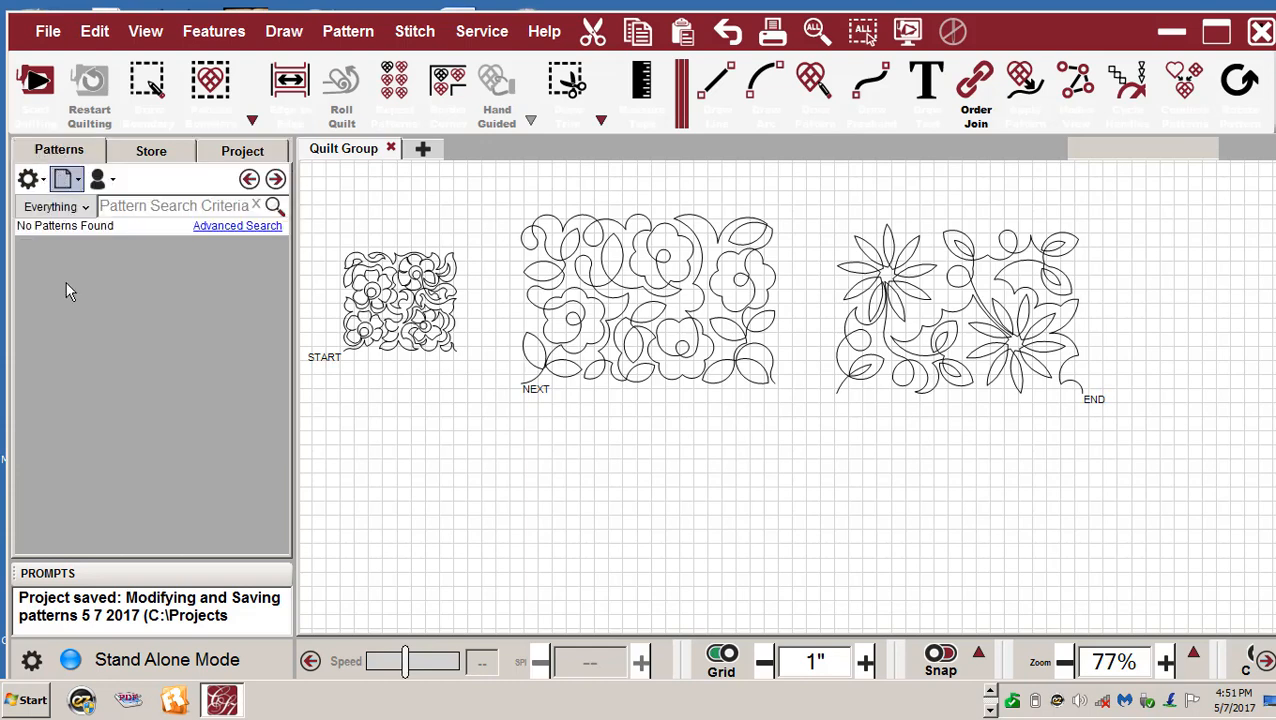
{"action": "left_click", "coordinate": [236, 160]}
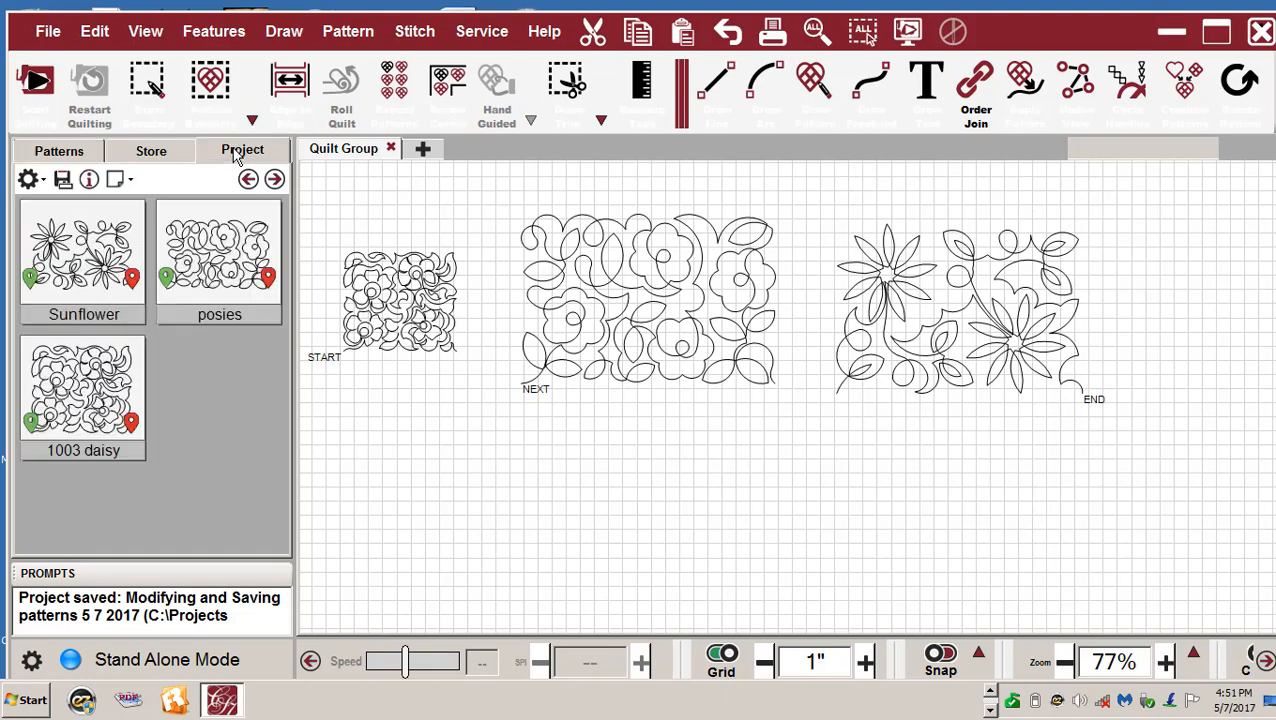